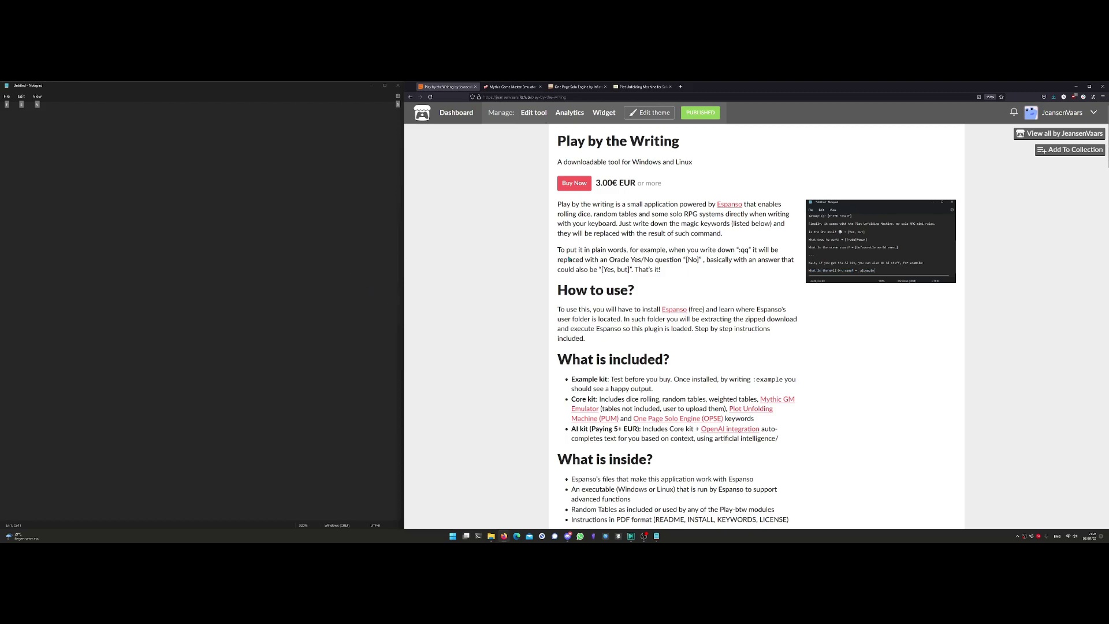
- Roll 2d6, 3d8, 2d6+3 and Fate dice with the Espanso triggers :r2d6, :r3d8, :rr2d6+3 and :df
{"action": "left_click", "coordinate": [358, 252]}
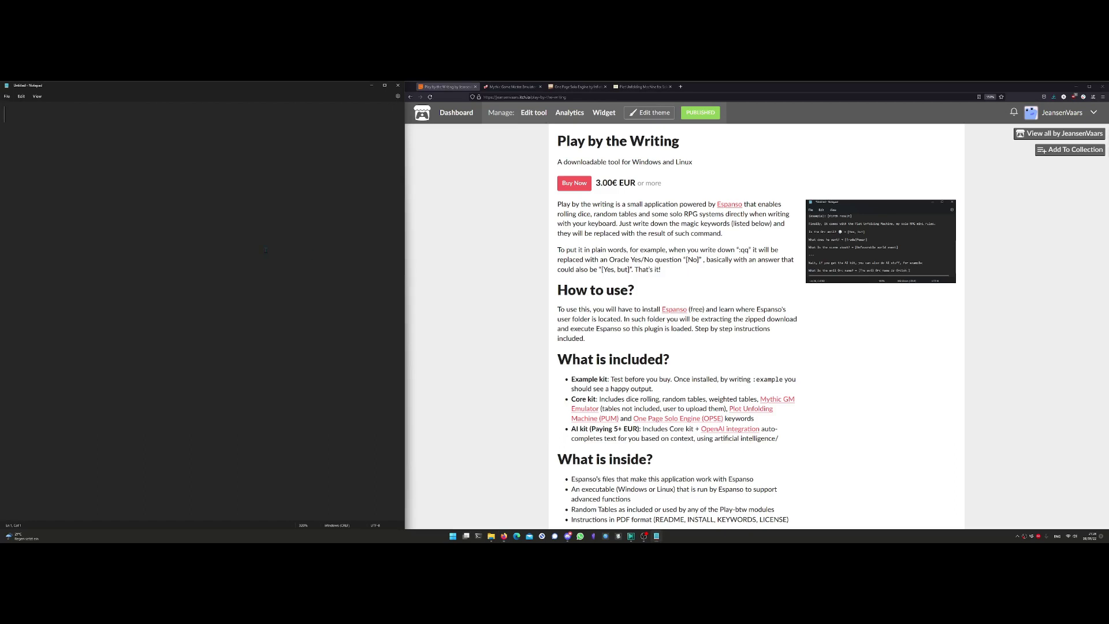
{"action": "type", "text": ":"}
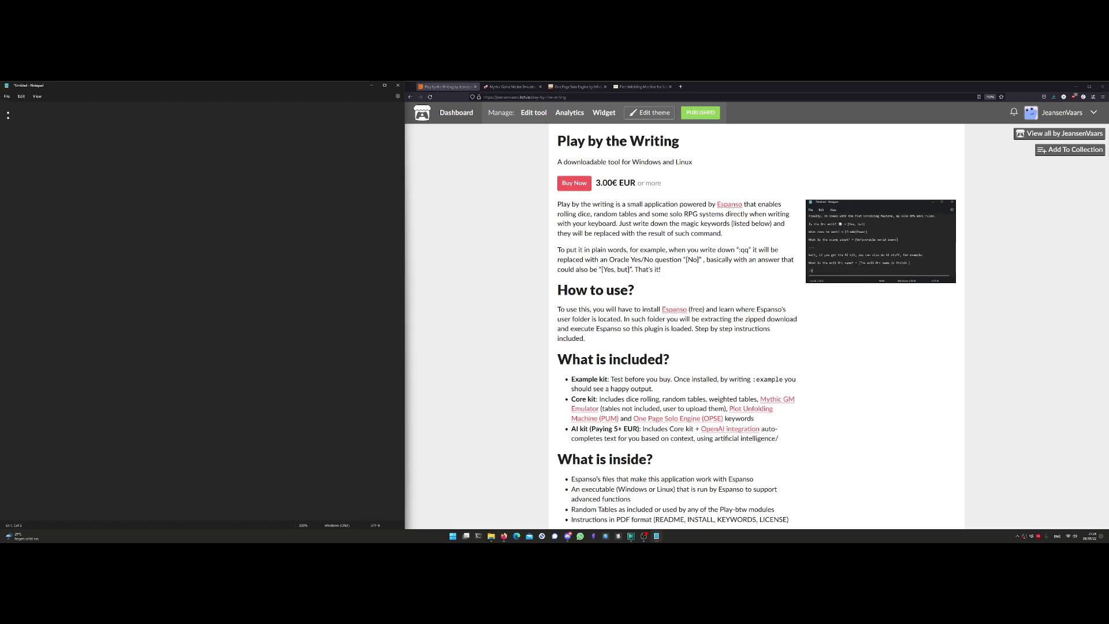
{"action": "type", "text": "r2d6"}
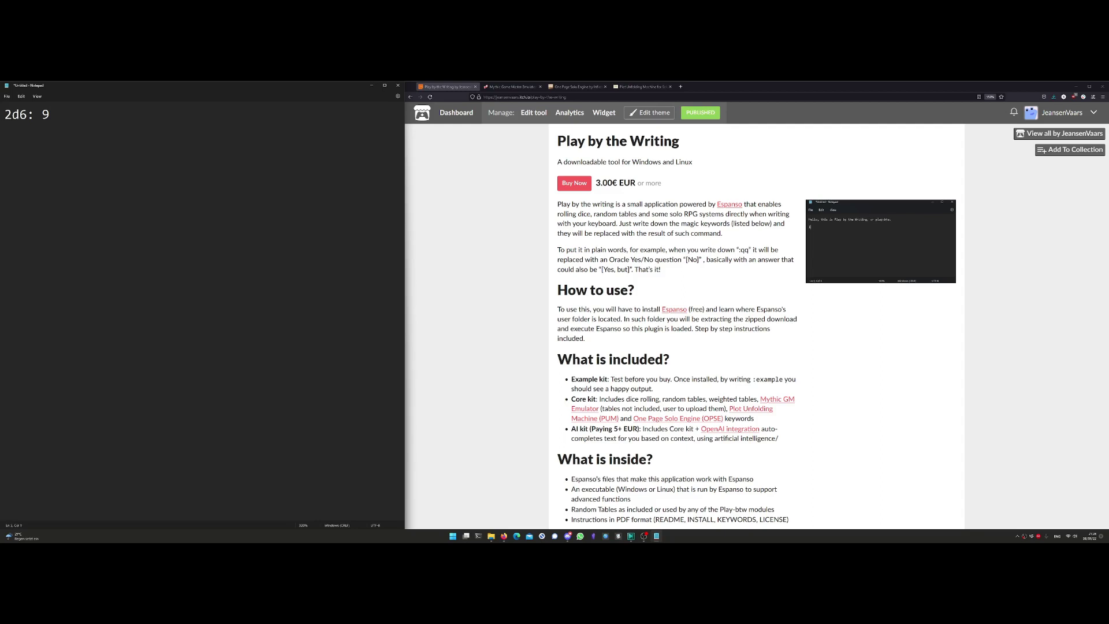
{"action": "type", "text": ":r3d8"}
{"action": "key", "text": "Return"}
{"action": "key", "text": "Return"}
{"action": "type", "text": ":rr"}
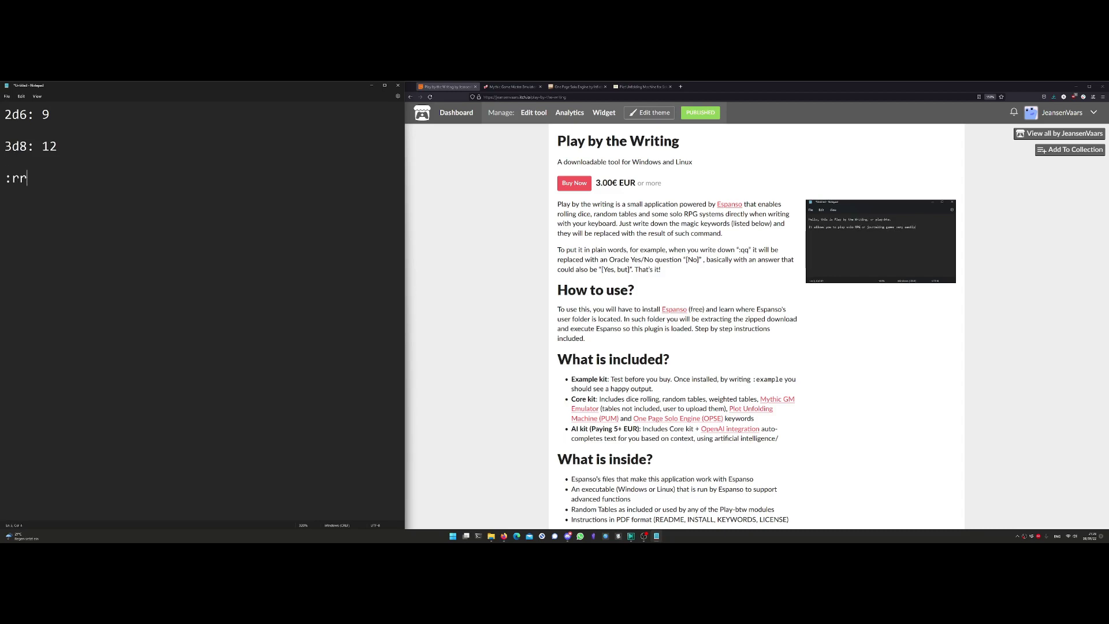
{"action": "type", "text": "2d6"}
{"action": "type", "text": "+3"}
{"action": "type", "text": "."}
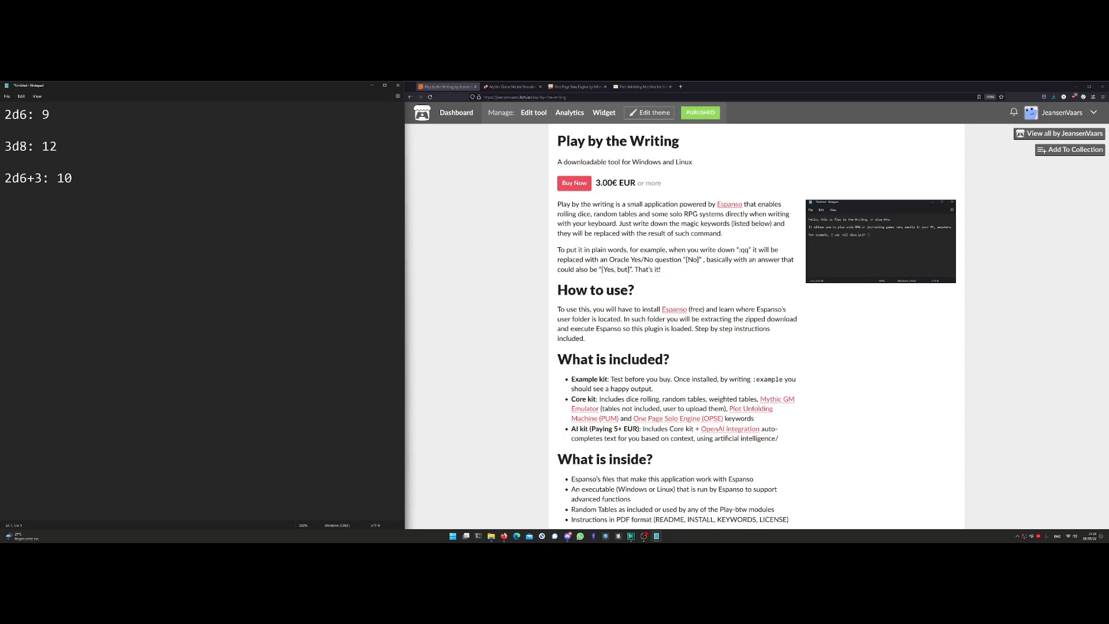
{"action": "type", "text": ":df.:df+3"}
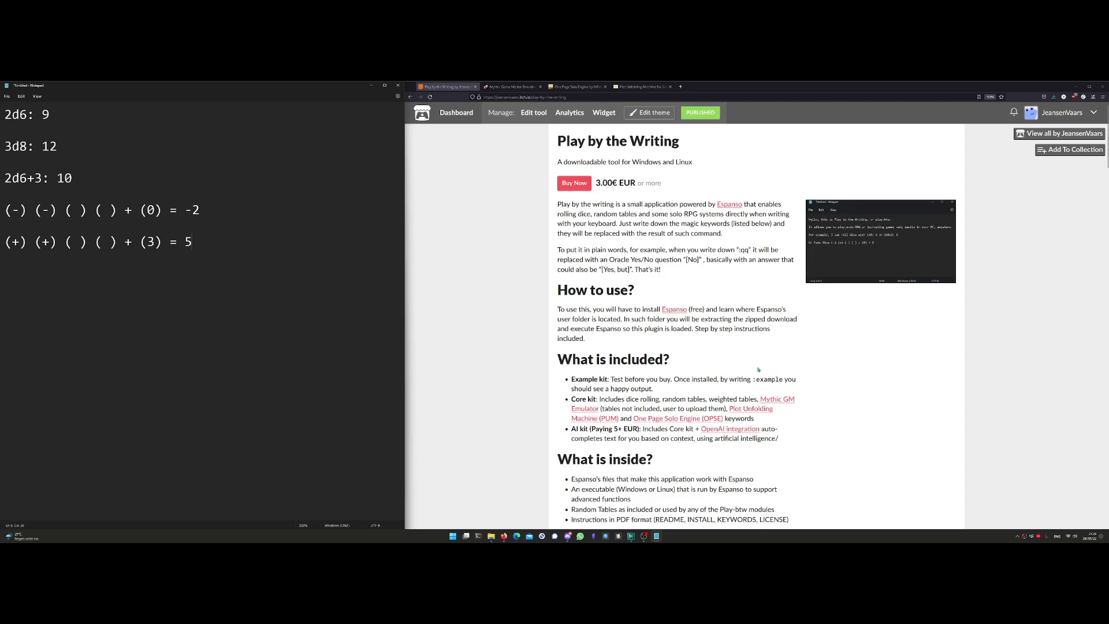
- Go from the Mythic Game Master Emulator tab, past One Page Solo Engine, to the Plot Unfolding Machine tab
{"action": "left_click", "coordinate": [511, 86]}
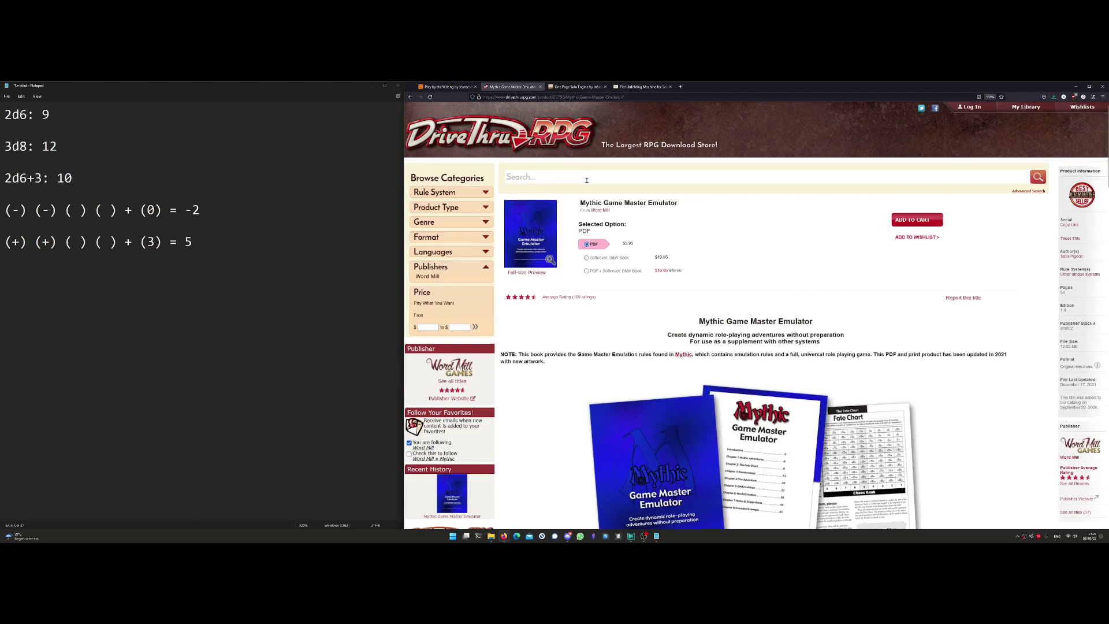
{"action": "key", "text": "ctrl+Tab"}
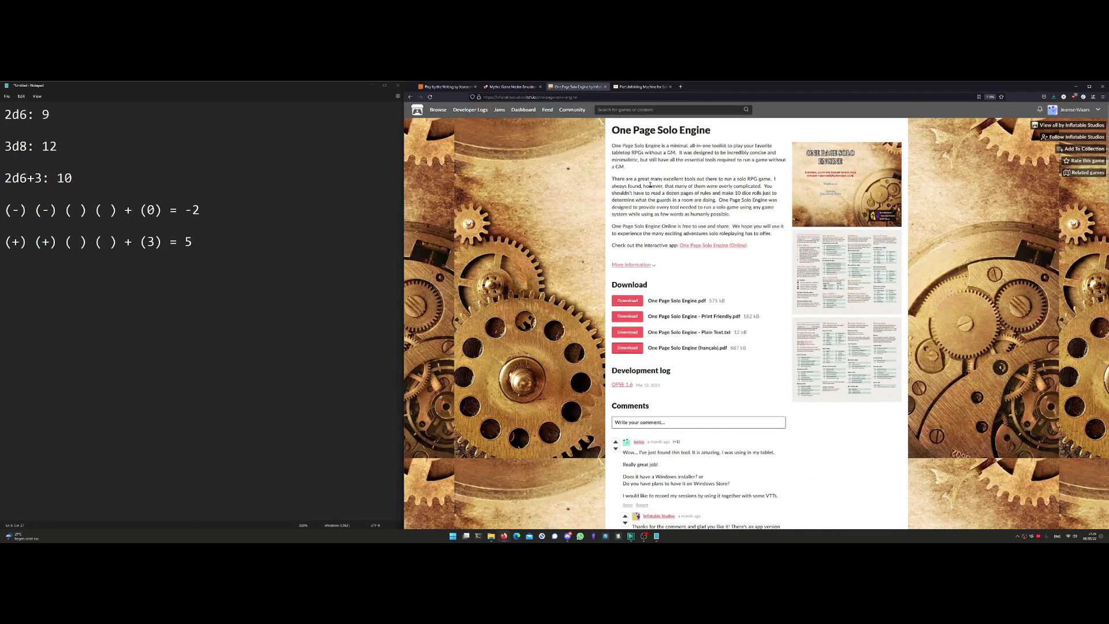
{"action": "key", "text": "ctrl+Tab"}
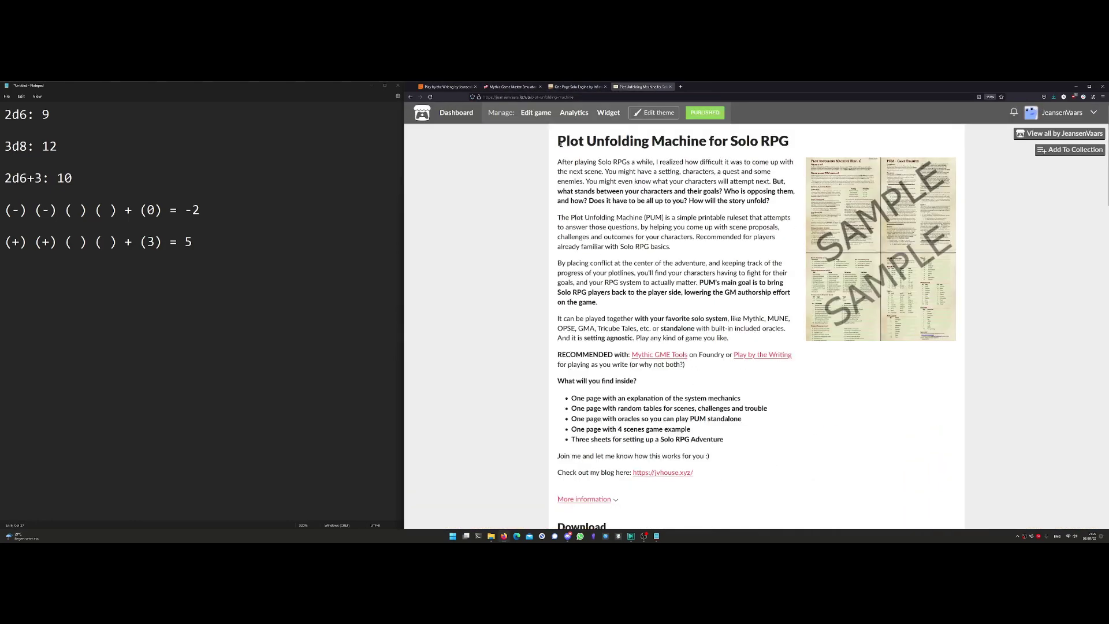
- Add oracle answers Yes, Yes, No and :mfc4's 'Yes with Random Event', then 'The lord of the rings is hunting Frodo,'
{"action": "left_click", "coordinate": [326, 323]}
{"action": "key", "text": "Return"}
{"action": "key", "text": "Return"}
{"action": "key", "text": "Return"}
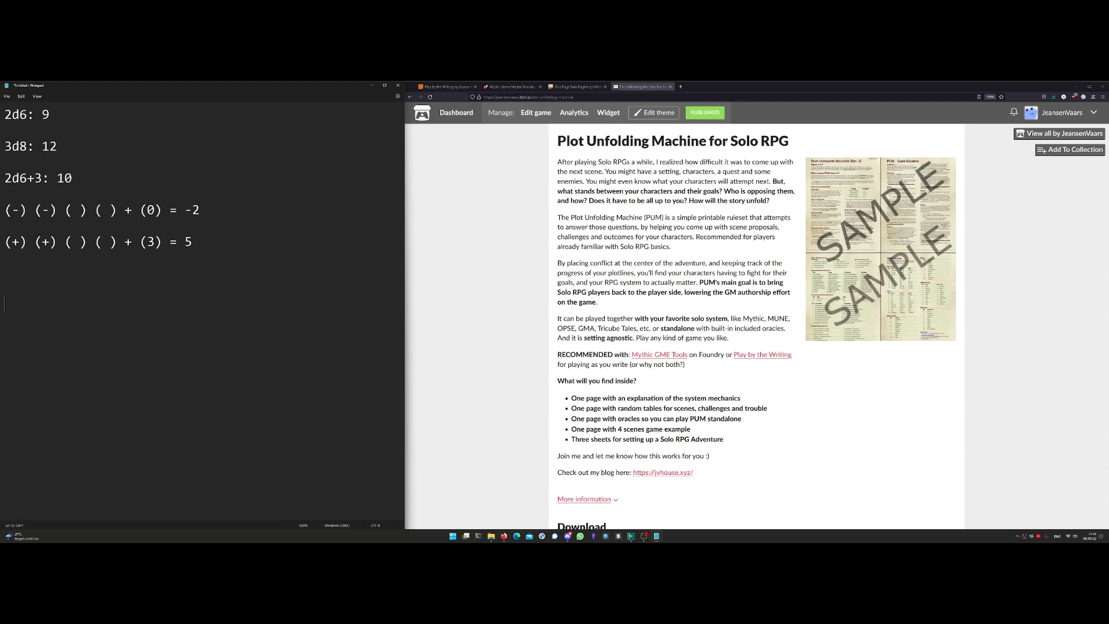
{"action": "type", "text": "Yes .  Yes ."}
{"action": "key", "text": "Return"}
{"action": "type", "text": "No ."}
{"action": "key", "text": "Return"}
{"action": "key", "text": "Return"}
{"action": "type", "text": ":mfc4"}
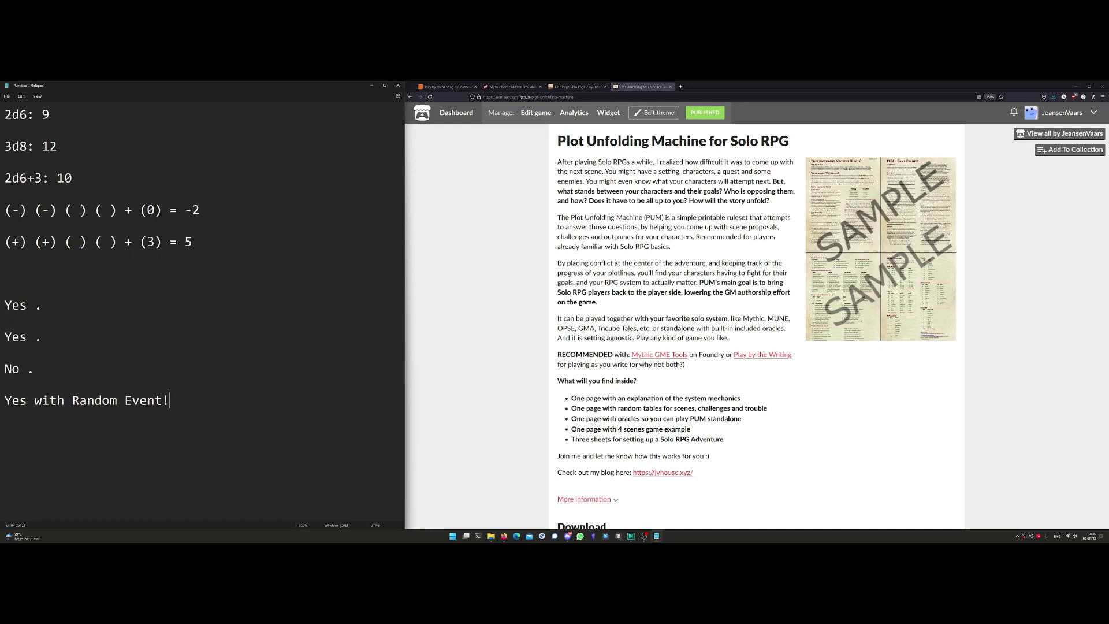
{"action": "key", "text": "Return"}
{"action": "key", "text": "Return"}
{"action": "type", "text": "The lord of the ri"}
{"action": "type", "text": "ngs is hu"}
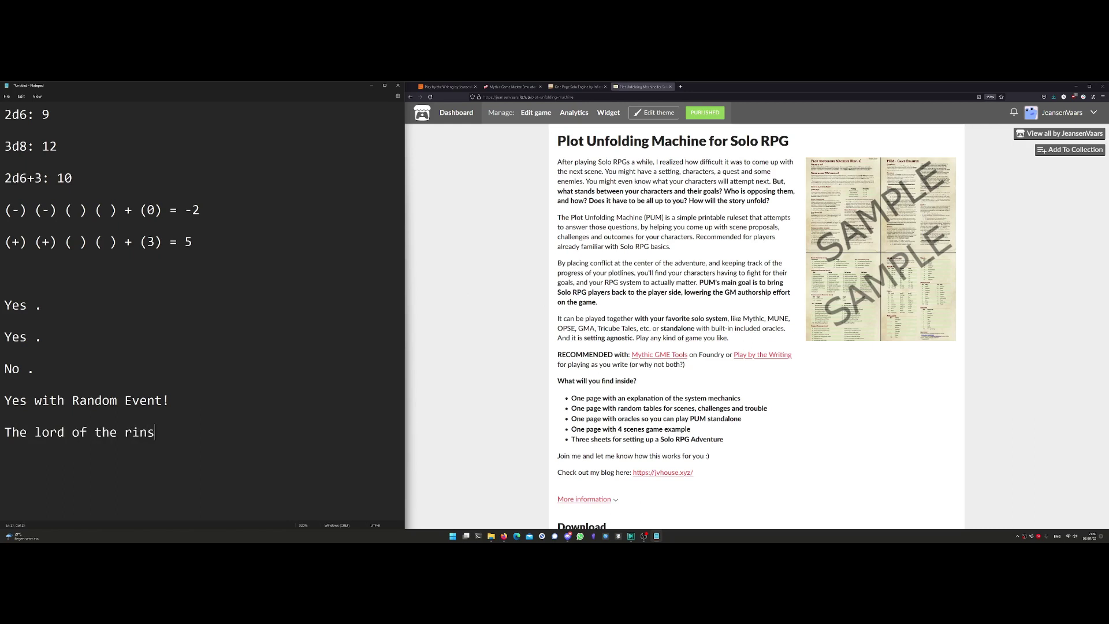
{"action": "type", "text": "nting Frodo,"}
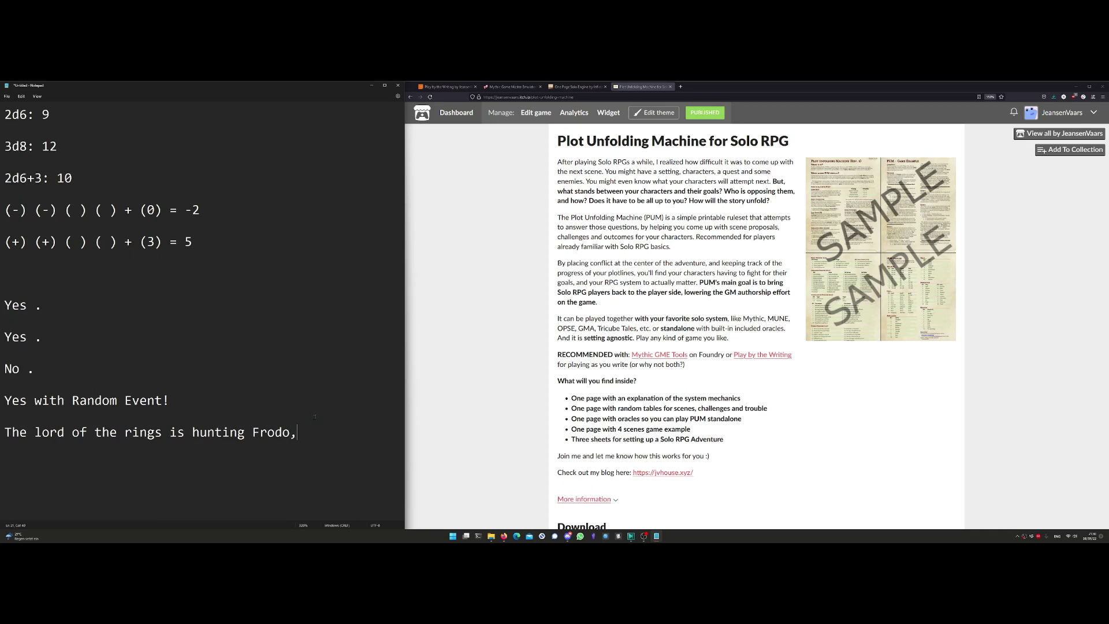
- Copy the Frodo line and run :aicomplete on a new line to generate the story continuation
{"action": "left_click_drag", "start_coordinate": [296, 433], "coordinate": [6, 438]}
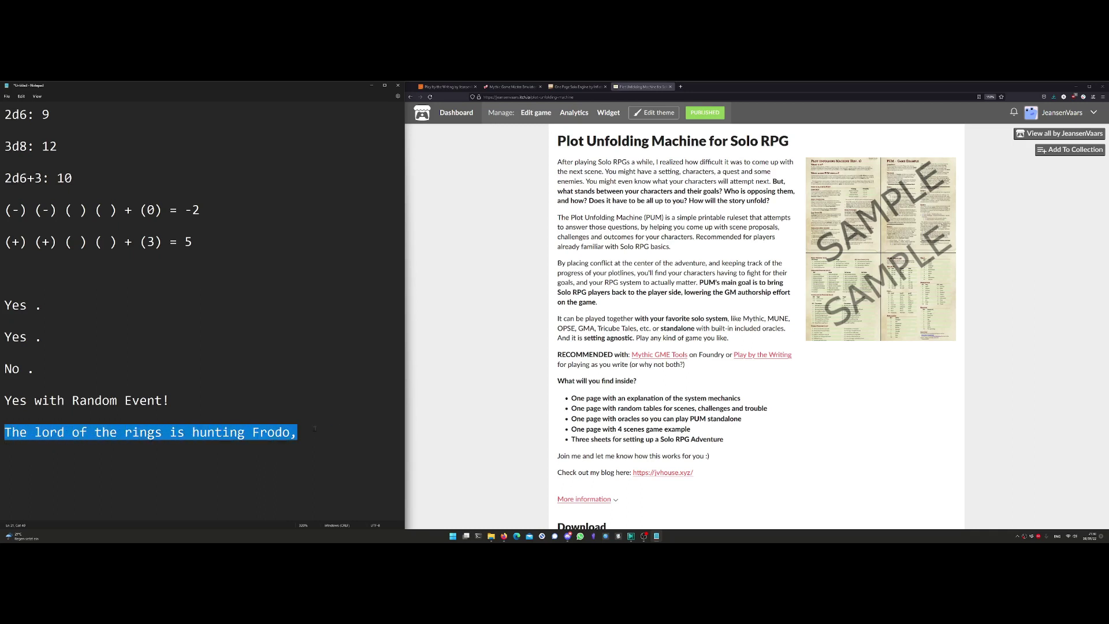
{"action": "right_click", "coordinate": [140, 433]}
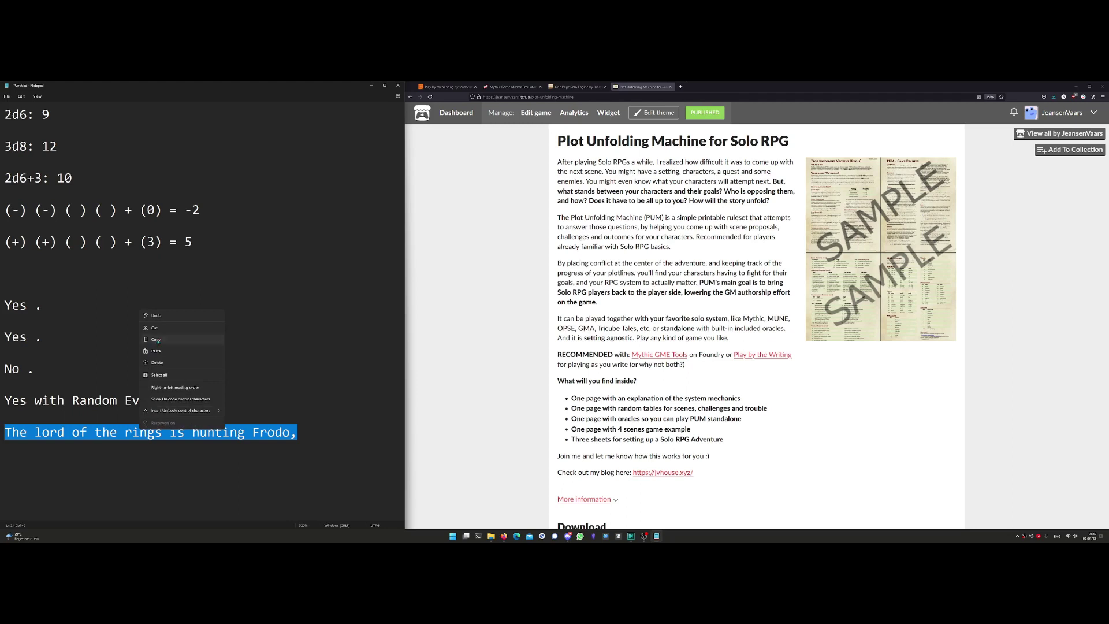
{"action": "left_click", "coordinate": [179, 339]}
{"action": "left_click", "coordinate": [360, 442]}
{"action": "key", "text": "Return"}
{"action": "key", "text": "Return"}
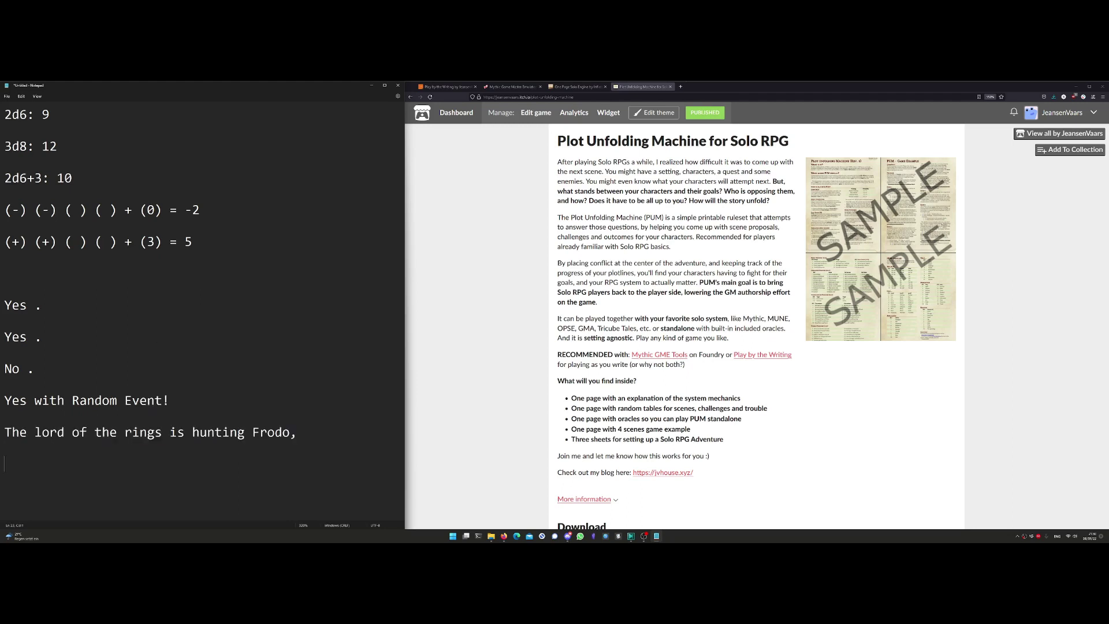
{"action": "type", "text": ":aicomplete"}
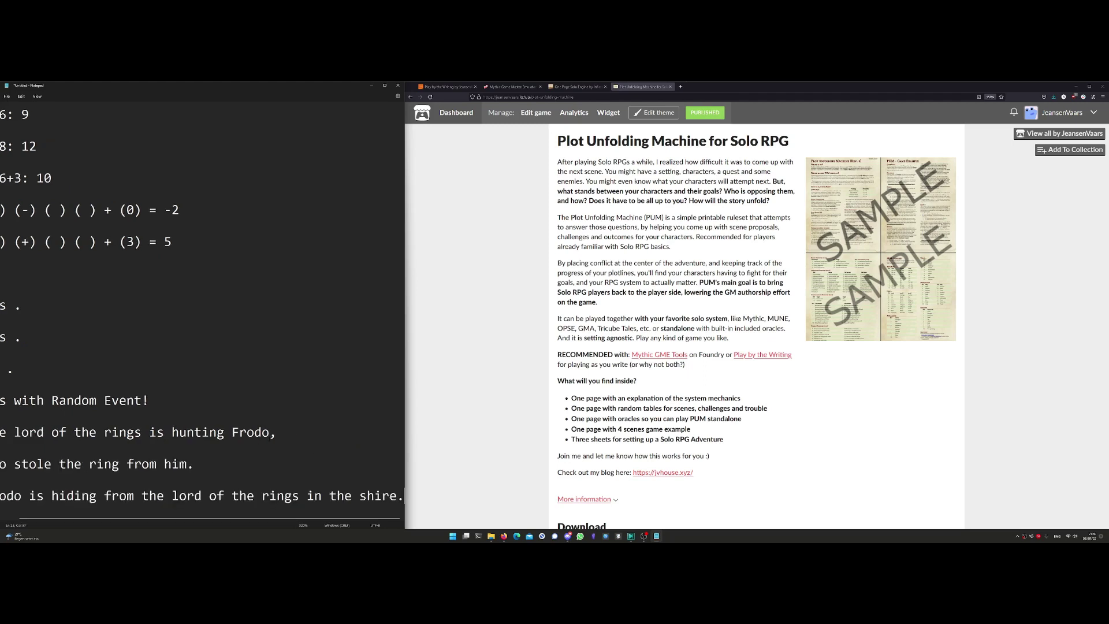
- Select the three resulting Frodo story lines to review the AI continuation
{"action": "scroll", "coordinate": [180, 438], "scroll_direction": "down", "scroll_amount": 4, "text": "ctrl"}
{"action": "scroll", "coordinate": [181, 437], "scroll_direction": "down", "scroll_amount": 1, "text": "ctrl"}
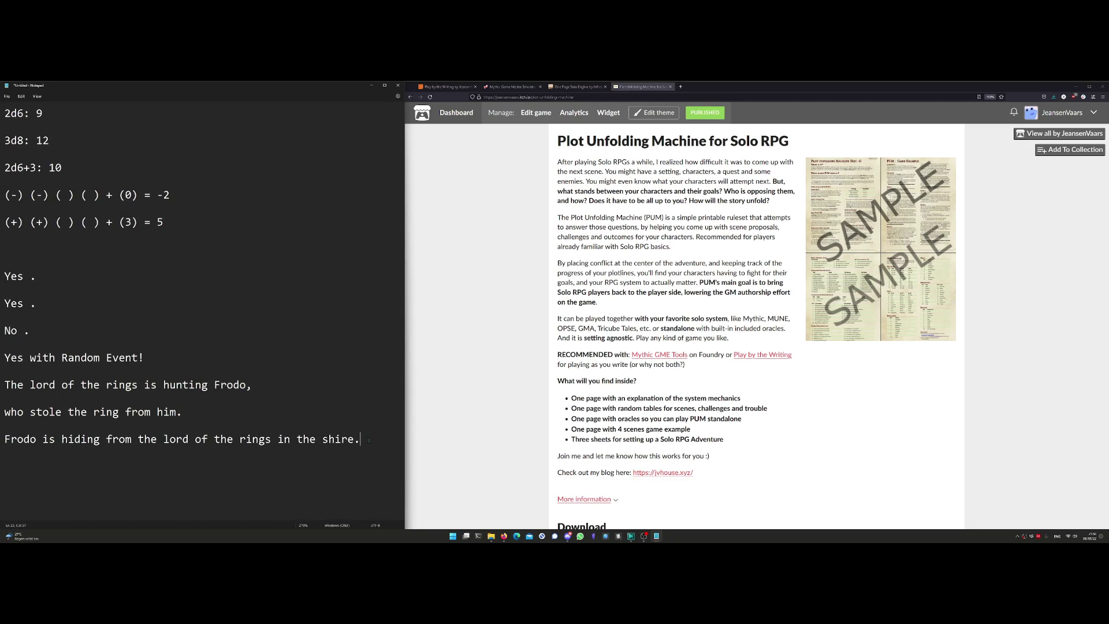
{"action": "left_click_drag", "start_coordinate": [368, 441], "coordinate": [5, 384]}
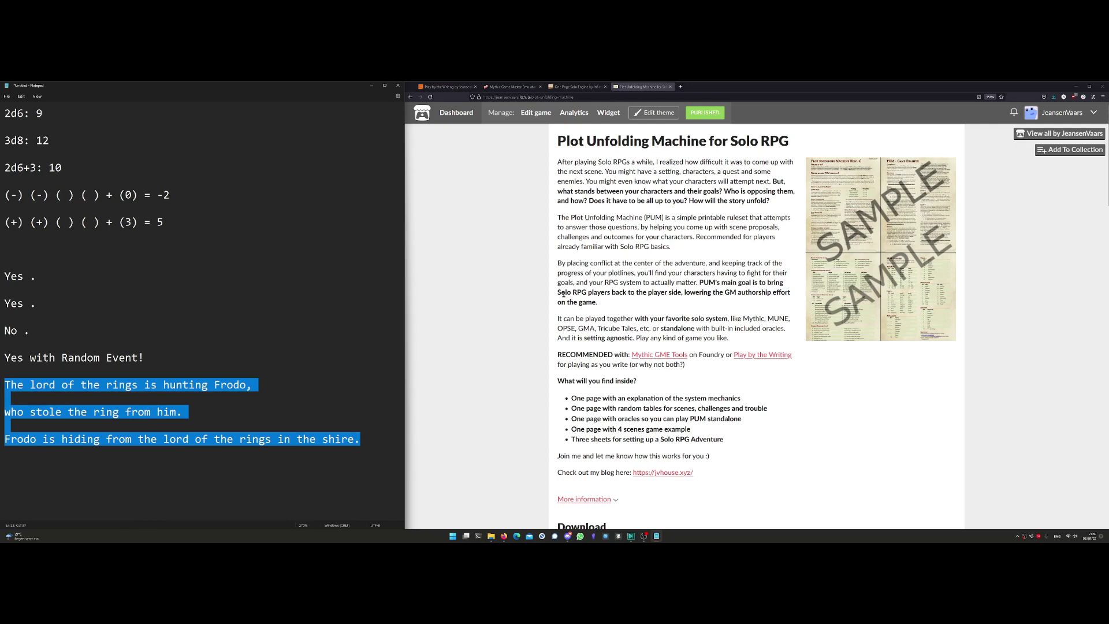
{"action": "scroll", "coordinate": [554, 358], "scroll_direction": "down", "scroll_amount": 3}
{"action": "scroll", "coordinate": [560, 389], "scroll_direction": "up", "scroll_amount": 3}
{"action": "key", "text": "ctrl+Tab"}
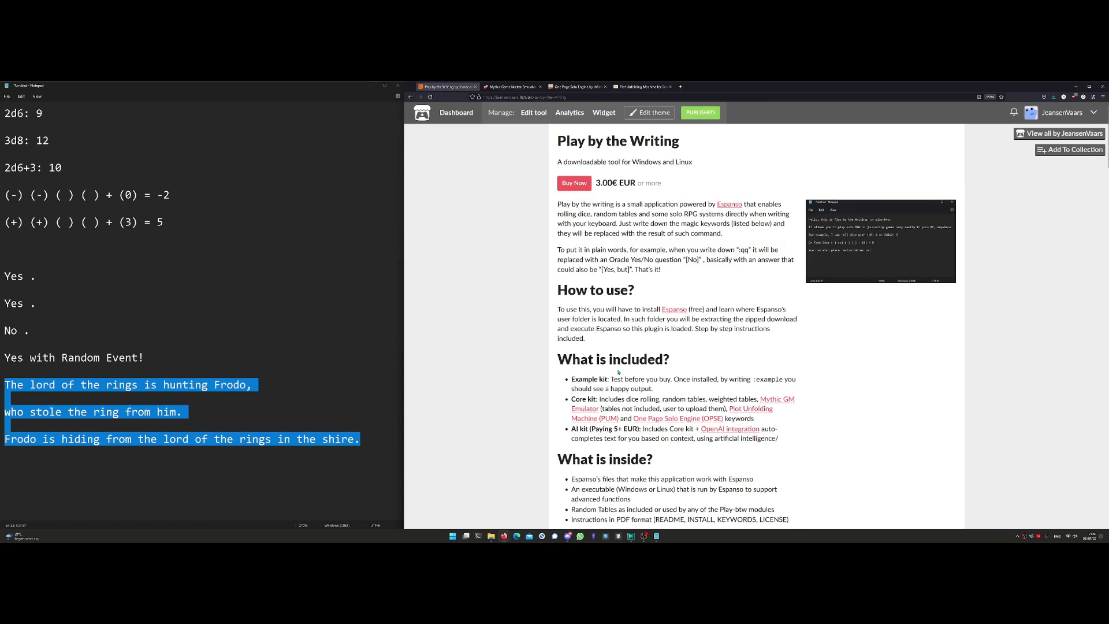
{"action": "left_click", "coordinate": [215, 456]}
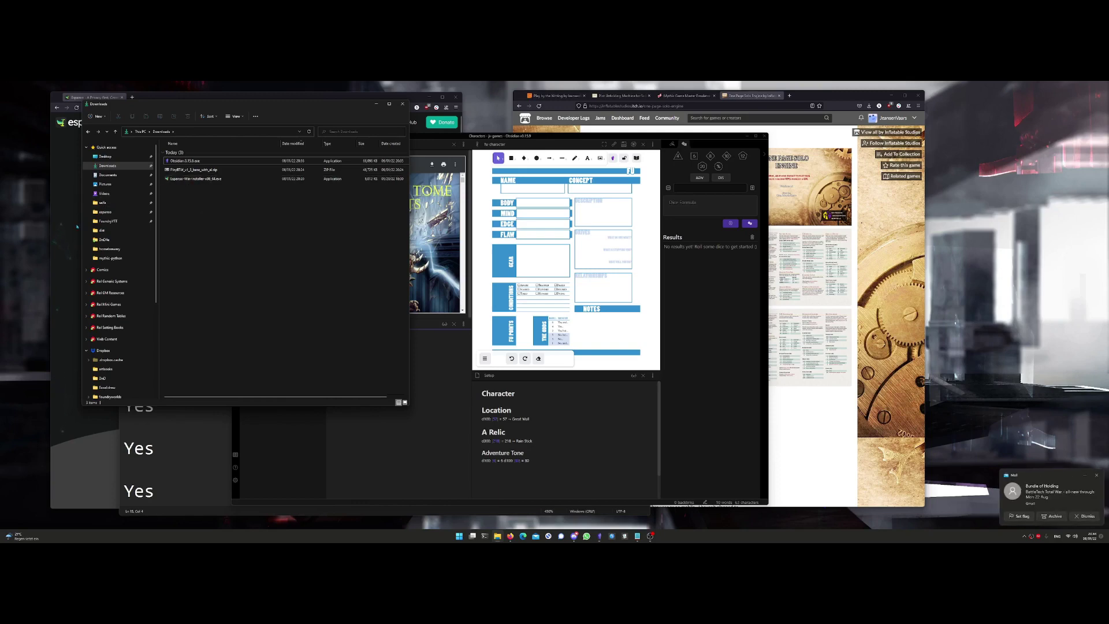
- Run the Espanso installer from Downloads, accept the licence, install and finish the wizard
{"action": "key", "text": "alt+Tab"}
{"action": "key", "text": "Escape"}
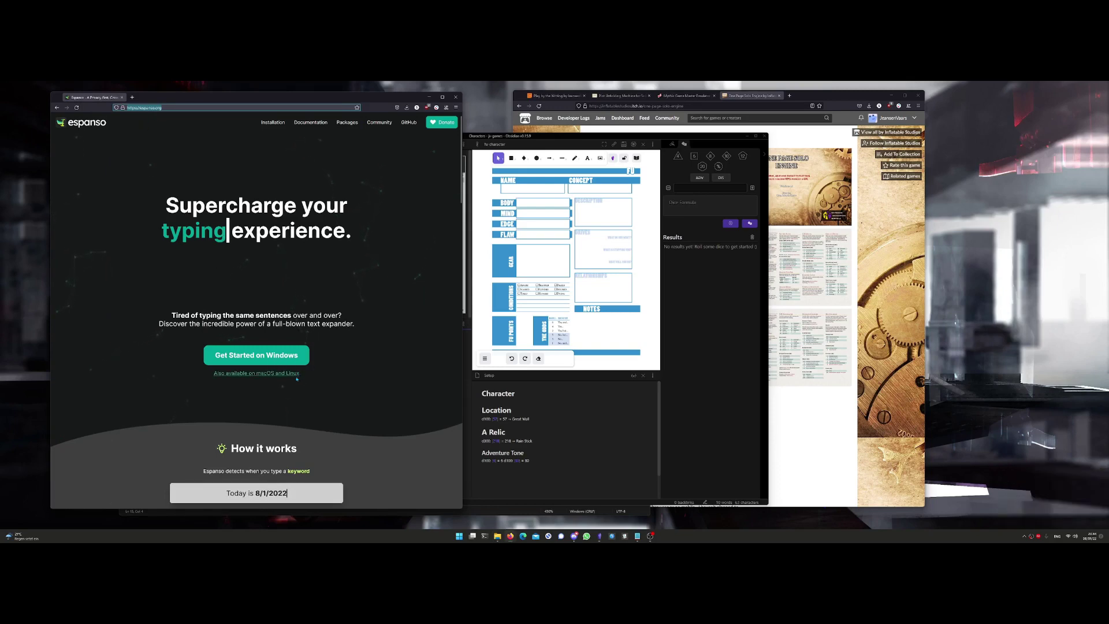
{"action": "key", "text": "alt+Tab"}
{"action": "double_click", "coordinate": [196, 178]}
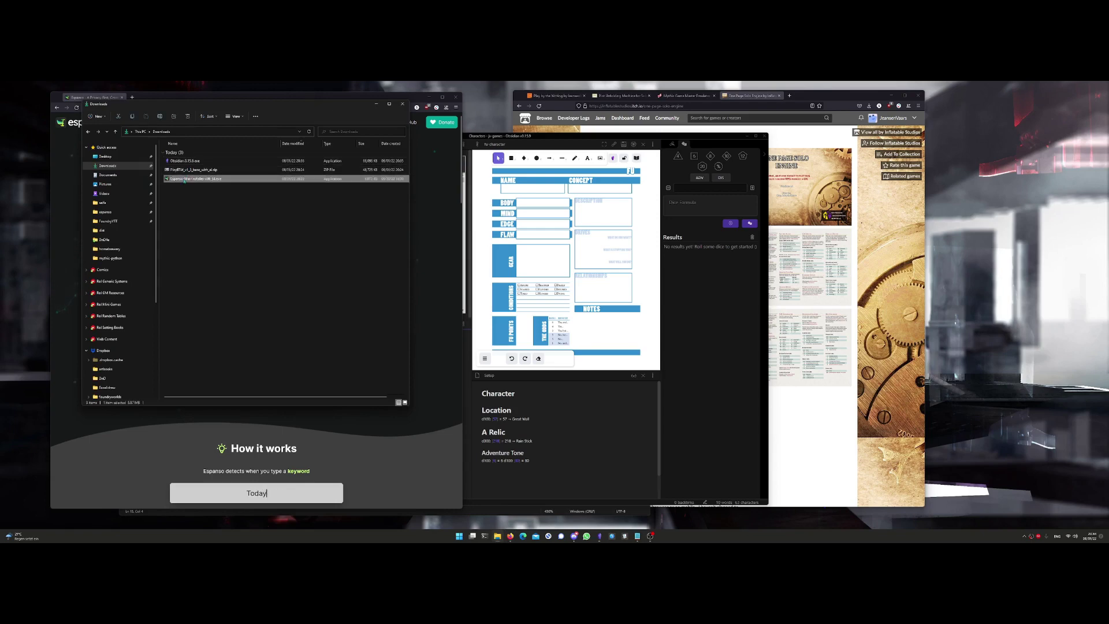
{"action": "left_click", "coordinate": [520, 348]}
{"action": "left_click", "coordinate": [602, 364]}
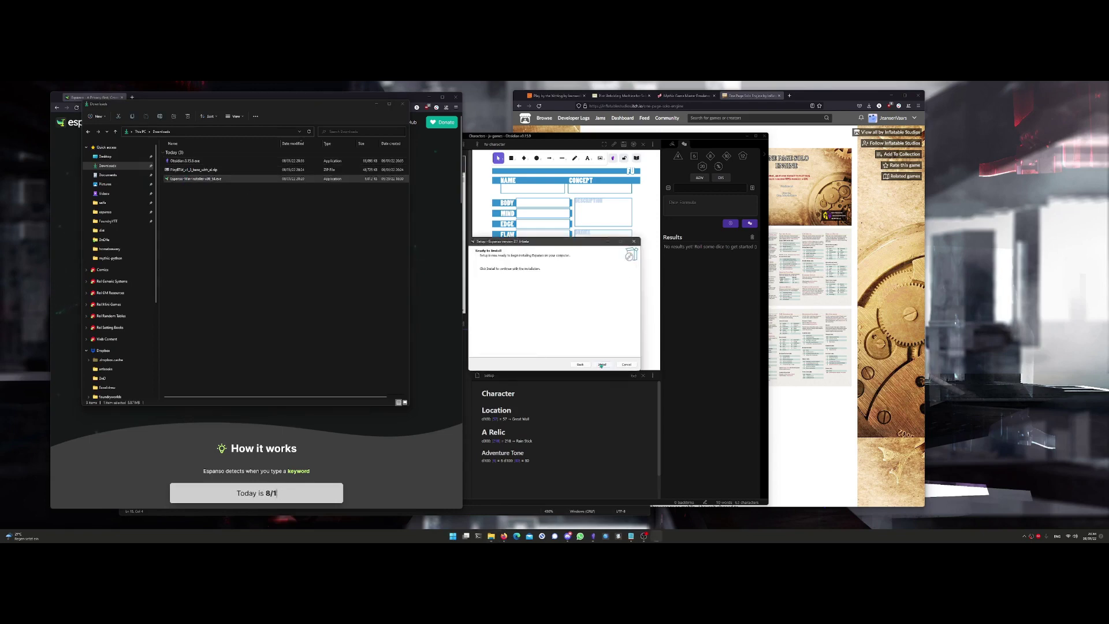
{"action": "left_click", "coordinate": [602, 364]}
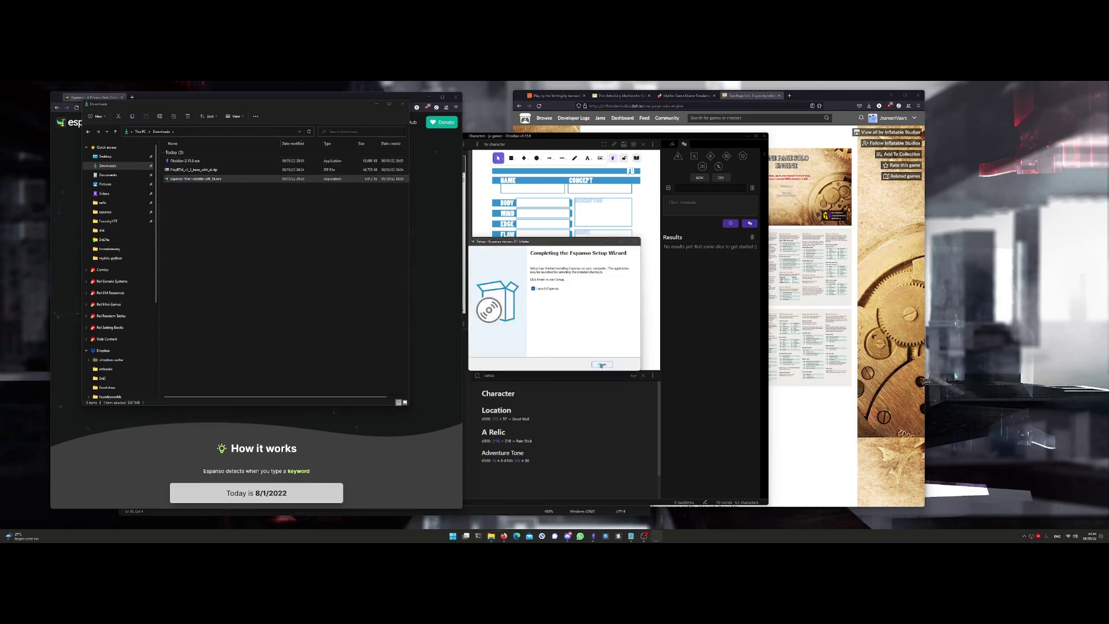
{"action": "left_click", "coordinate": [602, 365]}
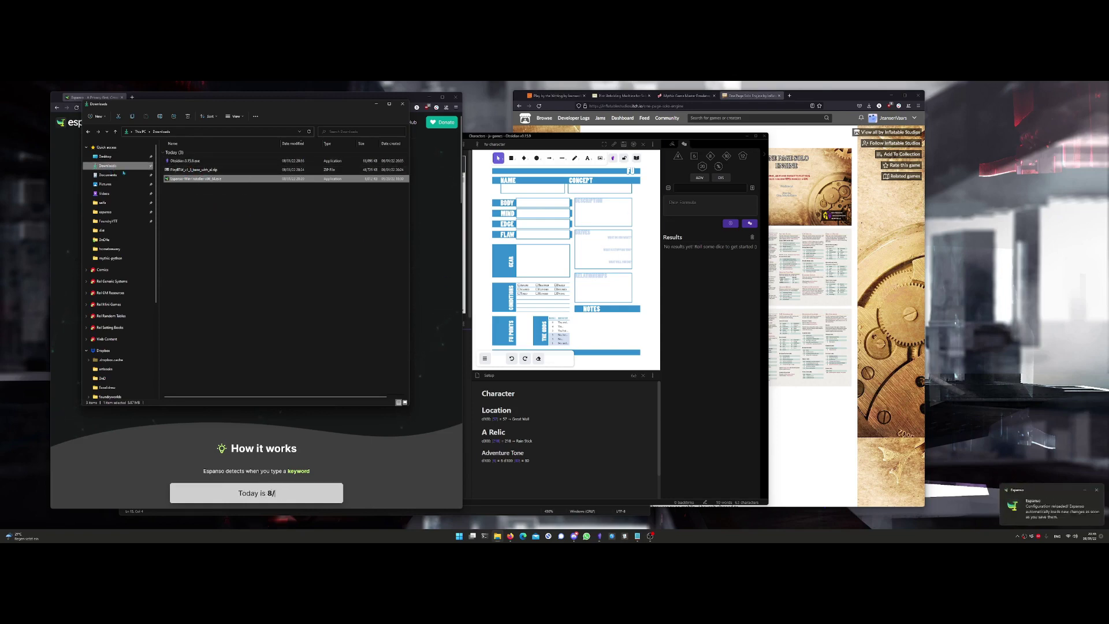
- Open the Play by the Writing archive in 7-Zip and launch the setup program inside it
{"action": "double_click", "coordinate": [209, 171]}
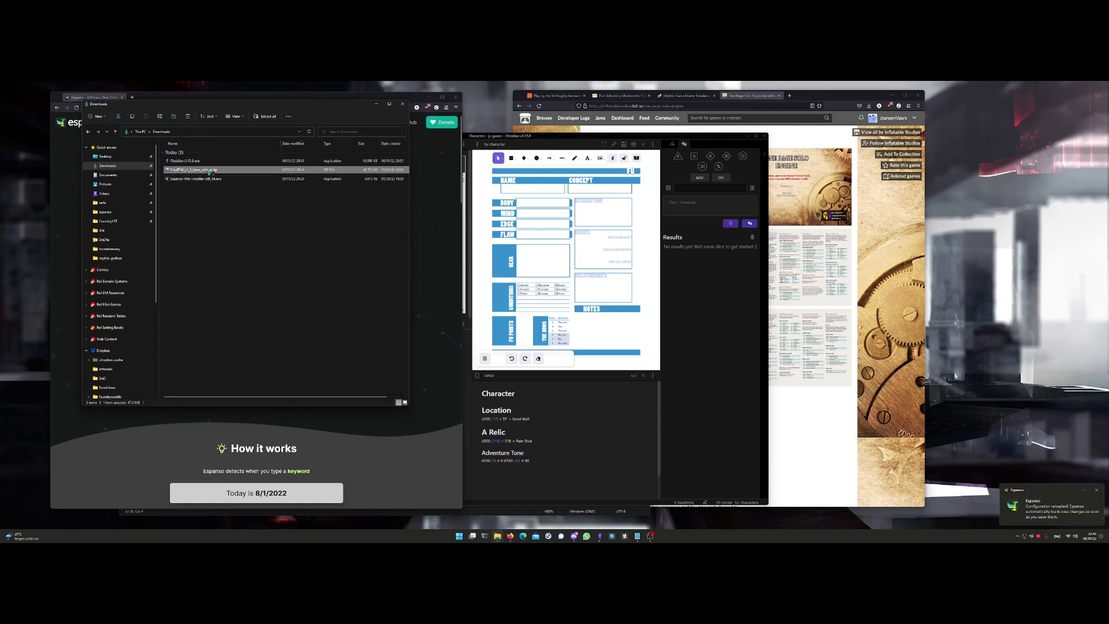
{"action": "left_click", "coordinate": [414, 269]}
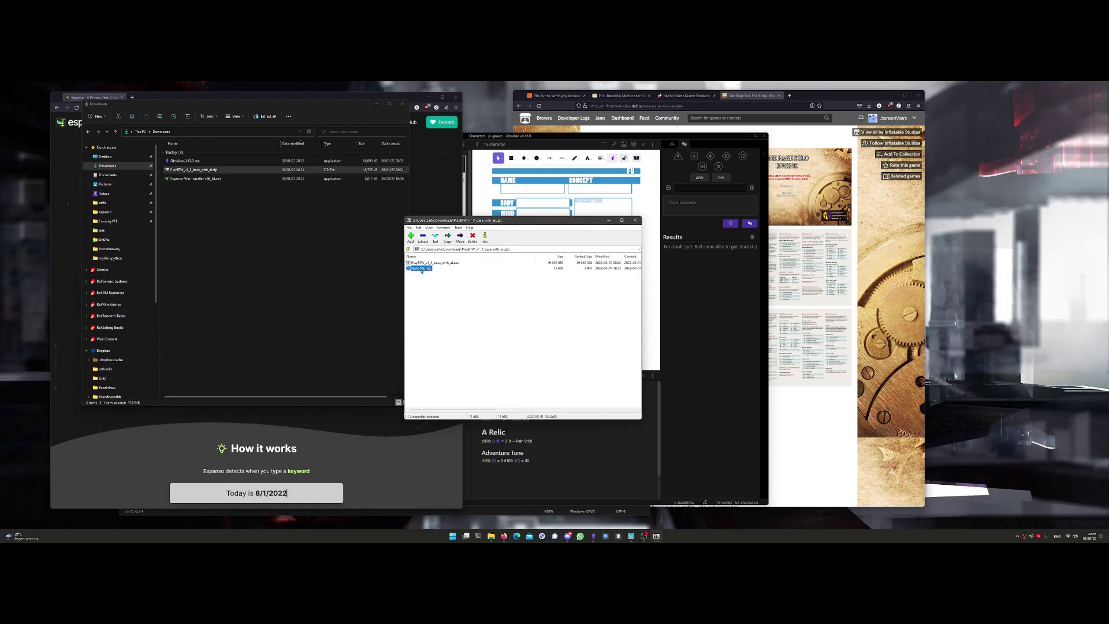
{"action": "double_click", "coordinate": [439, 264]}
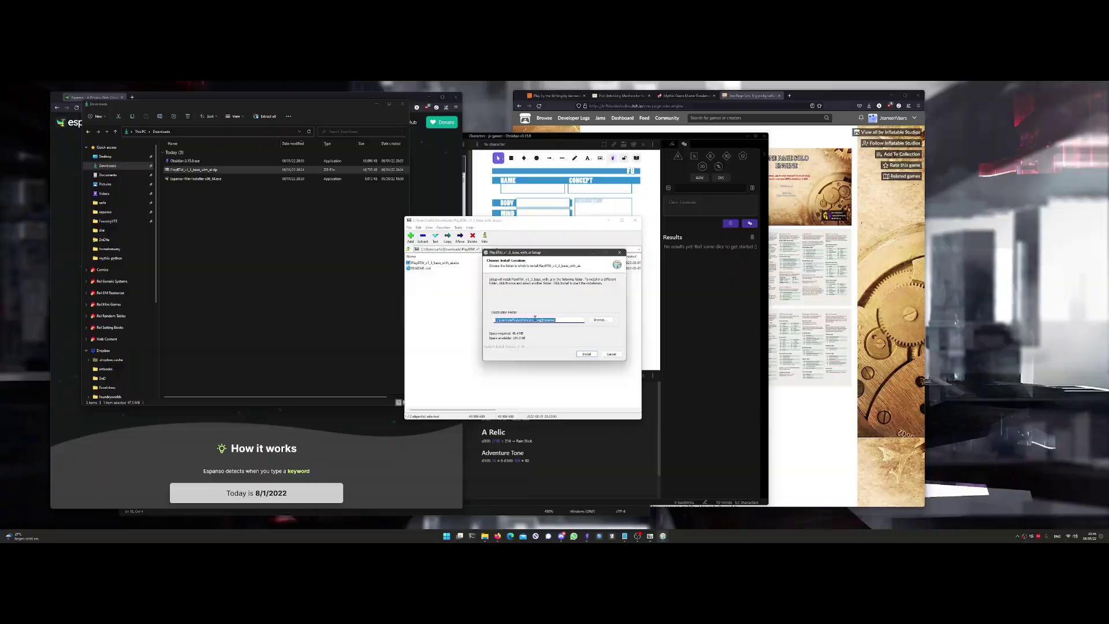
- Point the install destination at the Espanso configuration folder, install the package and close the installer
{"action": "left_click", "coordinate": [567, 319]}
{"action": "double_click", "coordinate": [566, 319]}
{"action": "key", "text": "ctrl+c"}
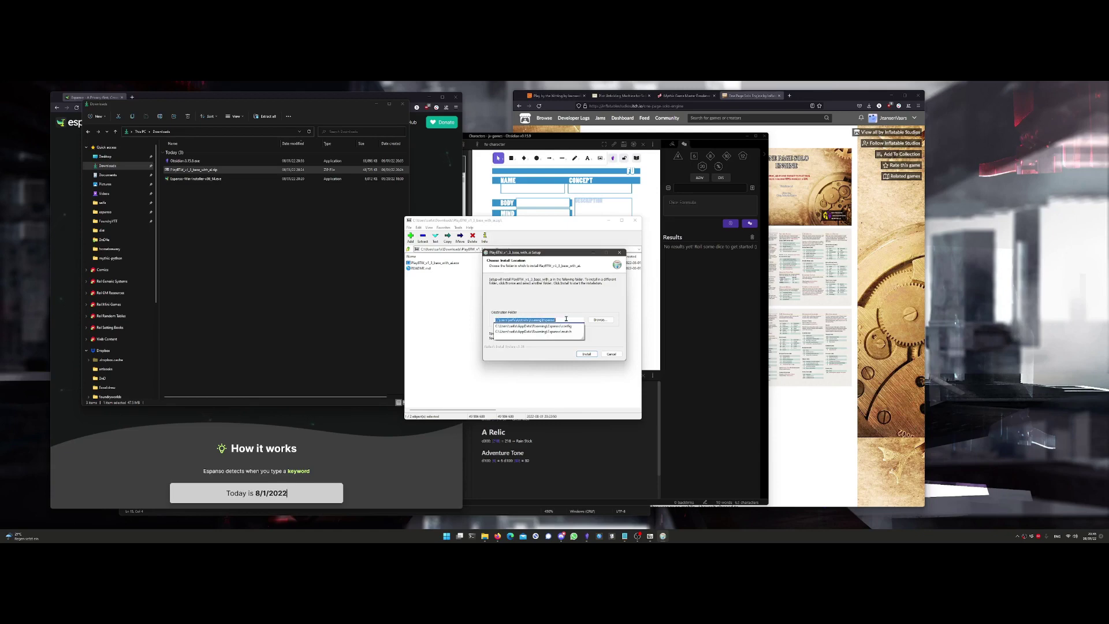
{"action": "left_click", "coordinate": [319, 256]}
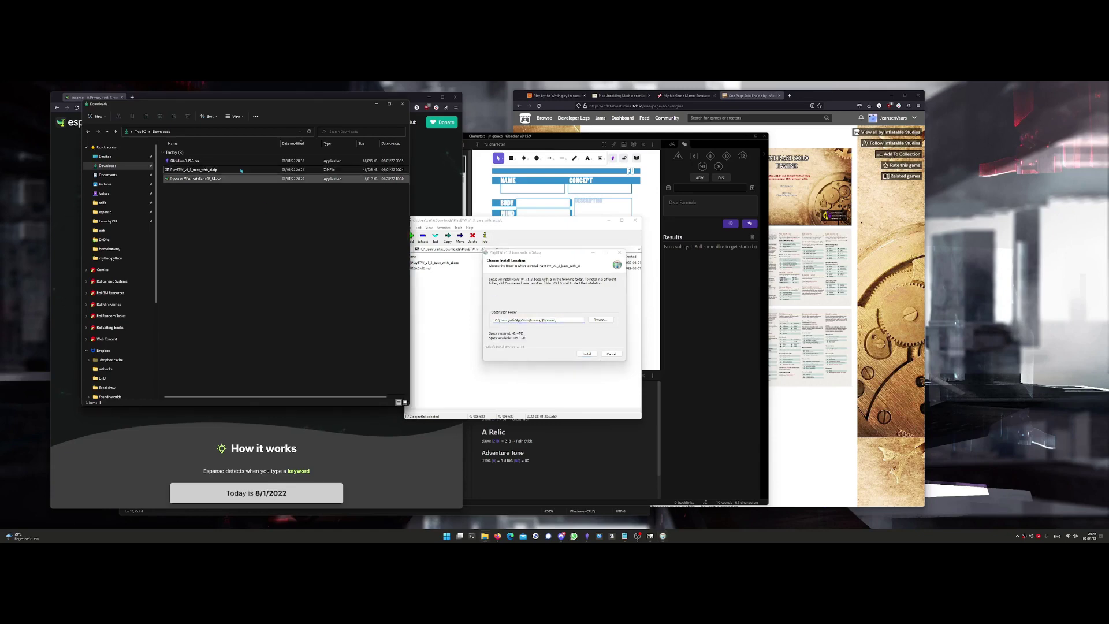
{"action": "left_click", "coordinate": [233, 132]}
{"action": "key", "text": "ctrl+v"}
{"action": "key", "text": "Return"}
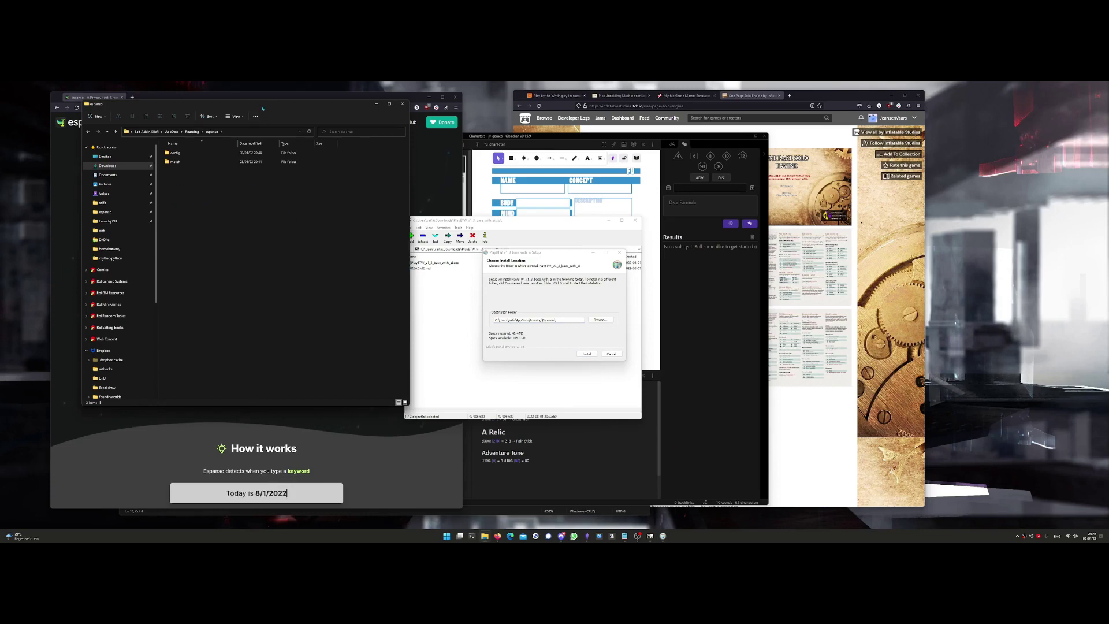
{"action": "left_click_drag", "start_coordinate": [262, 108], "coordinate": [243, 146]}
{"action": "left_click", "coordinate": [595, 359]}
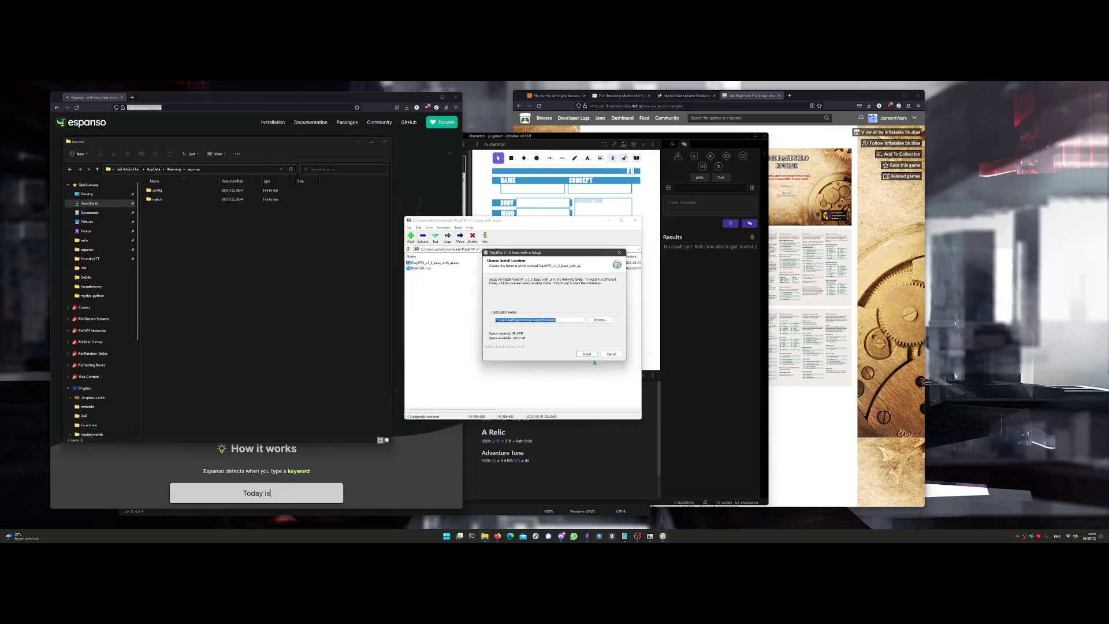
{"action": "left_click", "coordinate": [585, 354]}
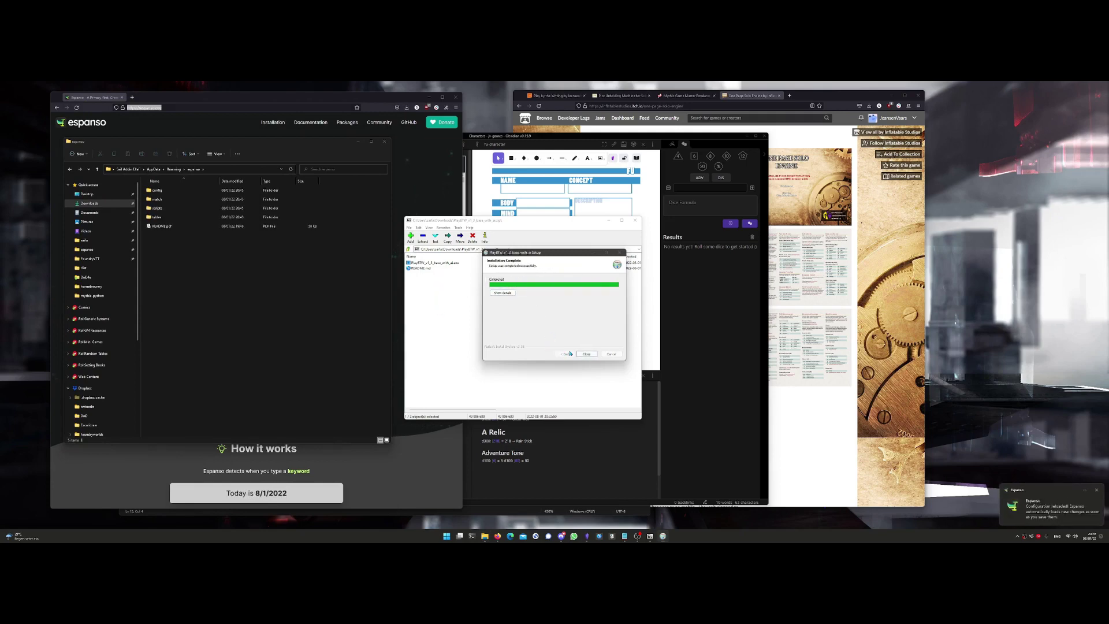
{"action": "left_click", "coordinate": [586, 353]}
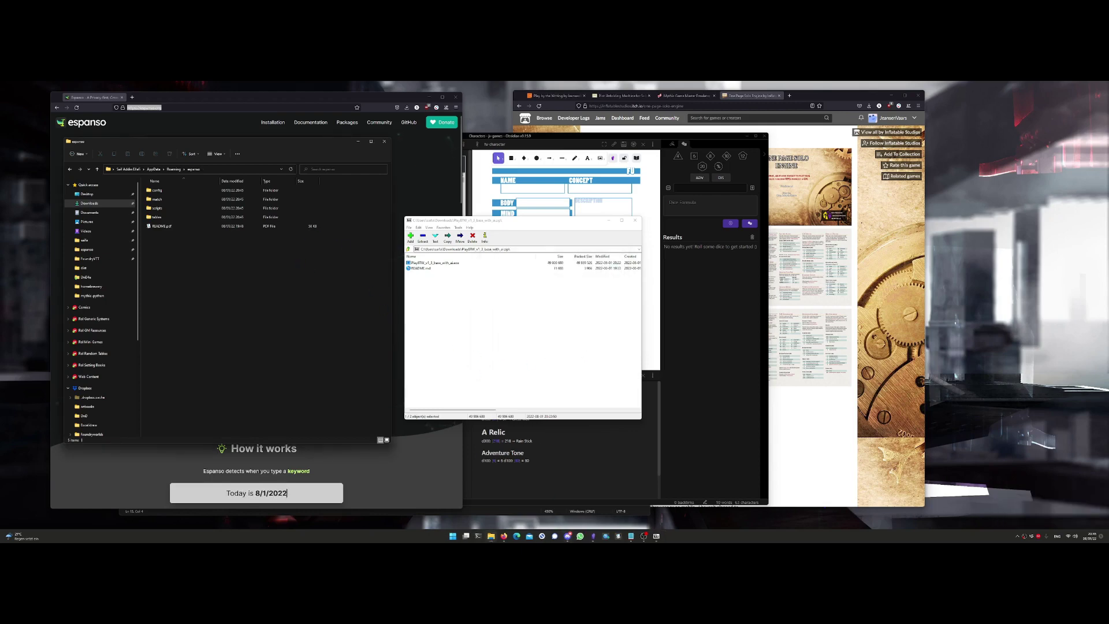
- Clear all Notepad text, test the :qq oracle, delete its answer and shrink the window
{"action": "key", "text": "alt+Tab"}
{"action": "key", "text": "ctrl+a"}
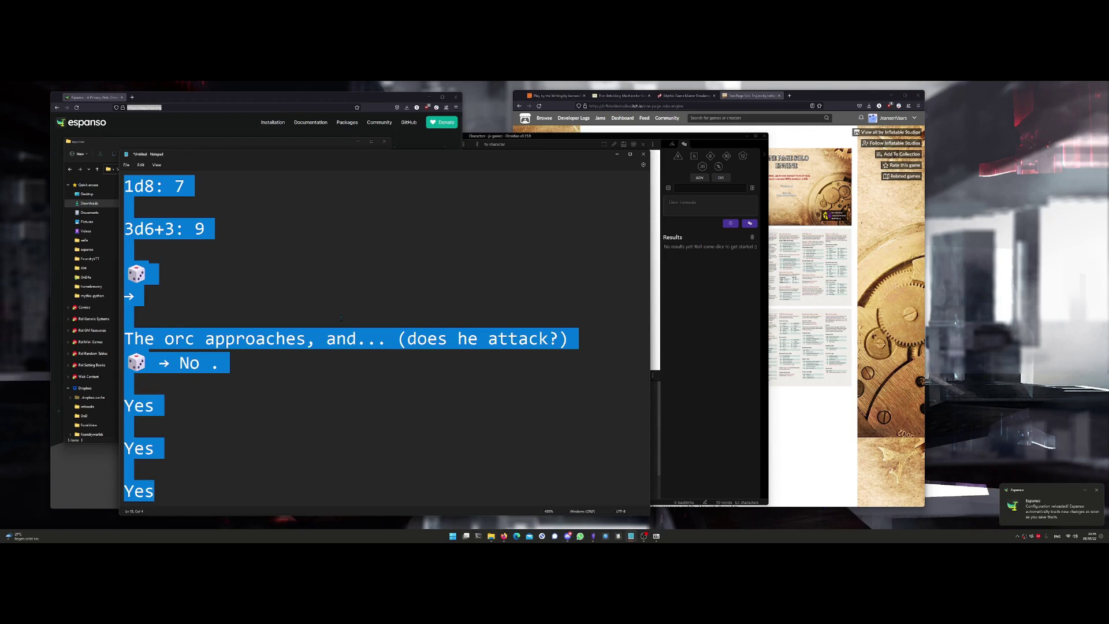
{"action": "key", "text": "Delete"}
{"action": "type", "text": ":"}
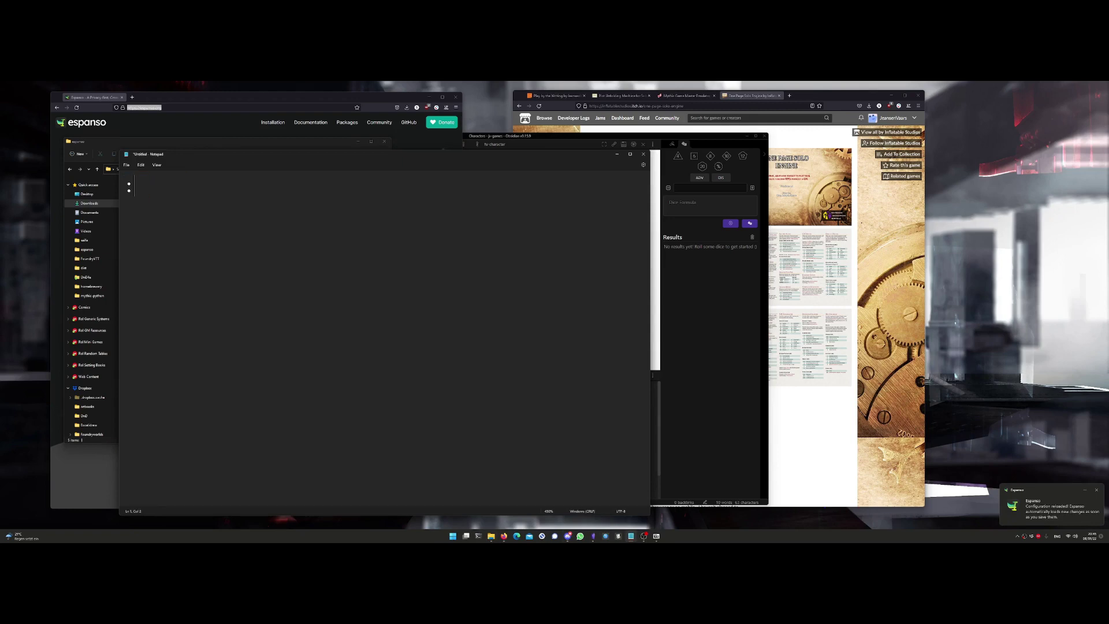
{"action": "type", "text": "qq"}
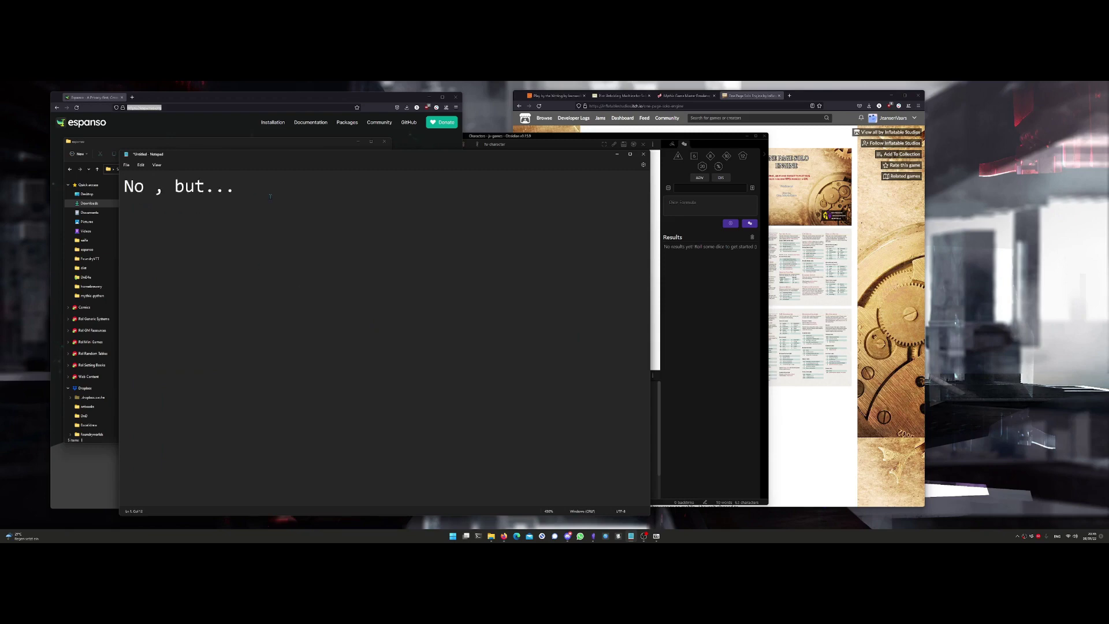
{"action": "key", "text": "ctrl+a"}
{"action": "key", "text": "BackSpace"}
{"action": "left_click_drag", "start_coordinate": [119, 149], "coordinate": [247, 199]}
- Open README.pdf from the espanso folder and scroll to the Mythic GM Emulator and PUM keyword tables
{"action": "left_click", "coordinate": [171, 226]}
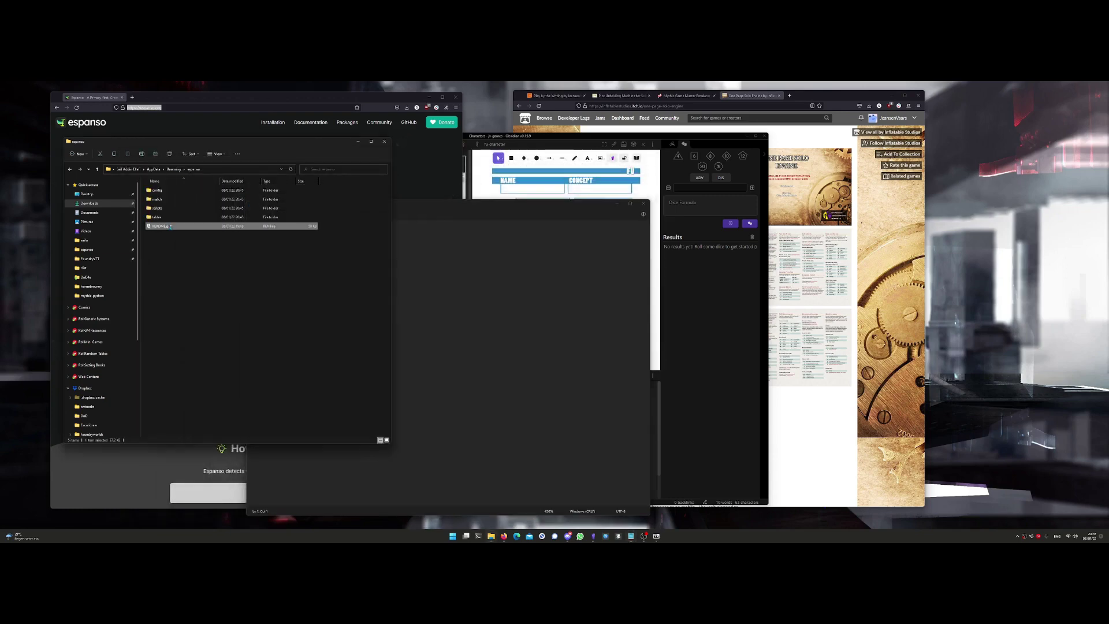
{"action": "double_click", "coordinate": [170, 226]}
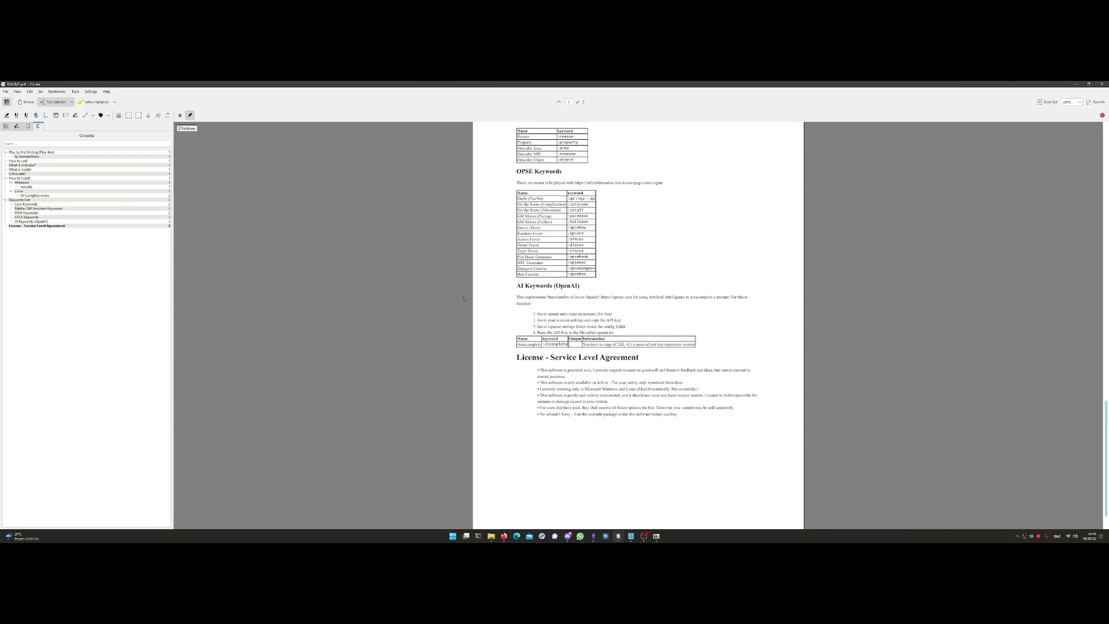
{"action": "scroll", "coordinate": [464, 299], "scroll_direction": "down", "scroll_amount": 1}
{"action": "scroll", "coordinate": [563, 319], "scroll_direction": "up", "scroll_amount": 5}
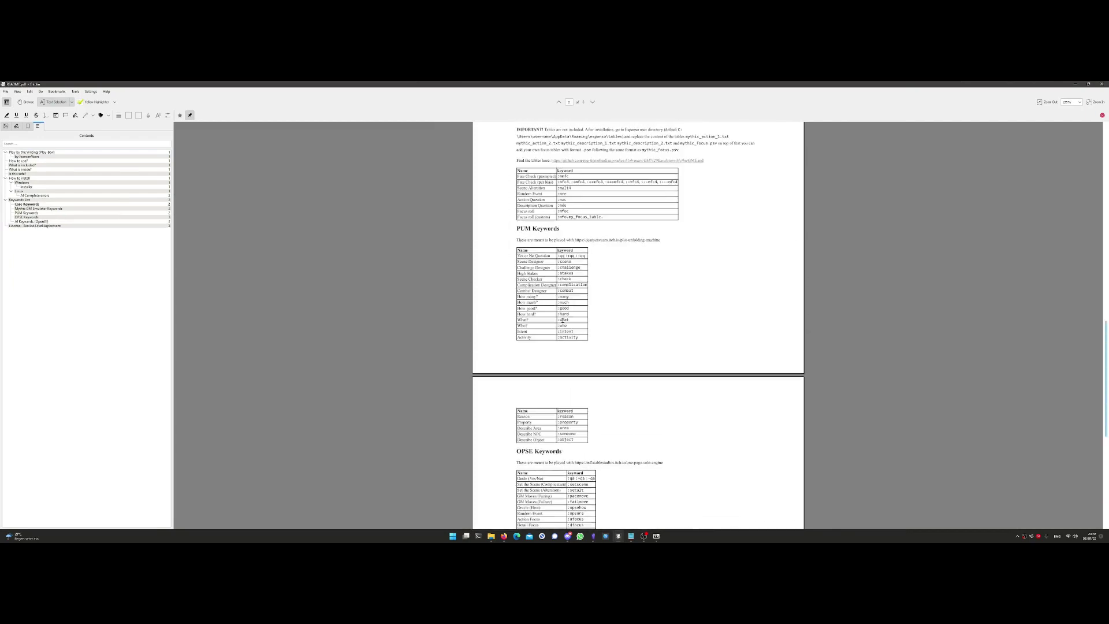
{"action": "scroll", "coordinate": [563, 320], "scroll_direction": "up", "scroll_amount": 3}
{"action": "scroll", "coordinate": [528, 285], "scroll_direction": "down", "scroll_amount": 2}
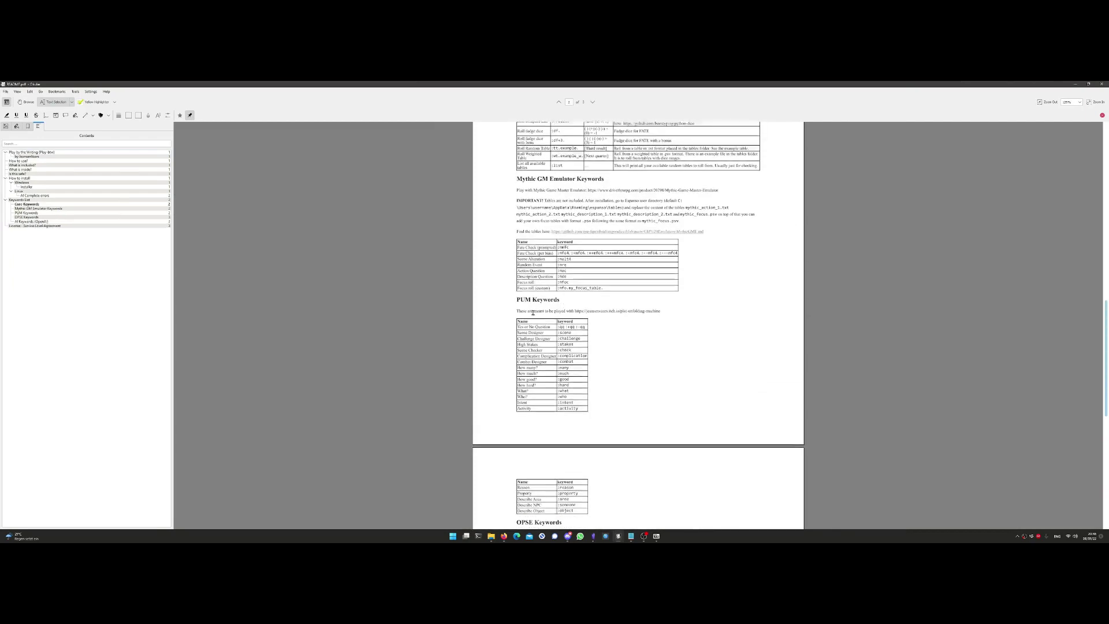
{"action": "scroll", "coordinate": [538, 346], "scroll_direction": "down", "scroll_amount": 5}
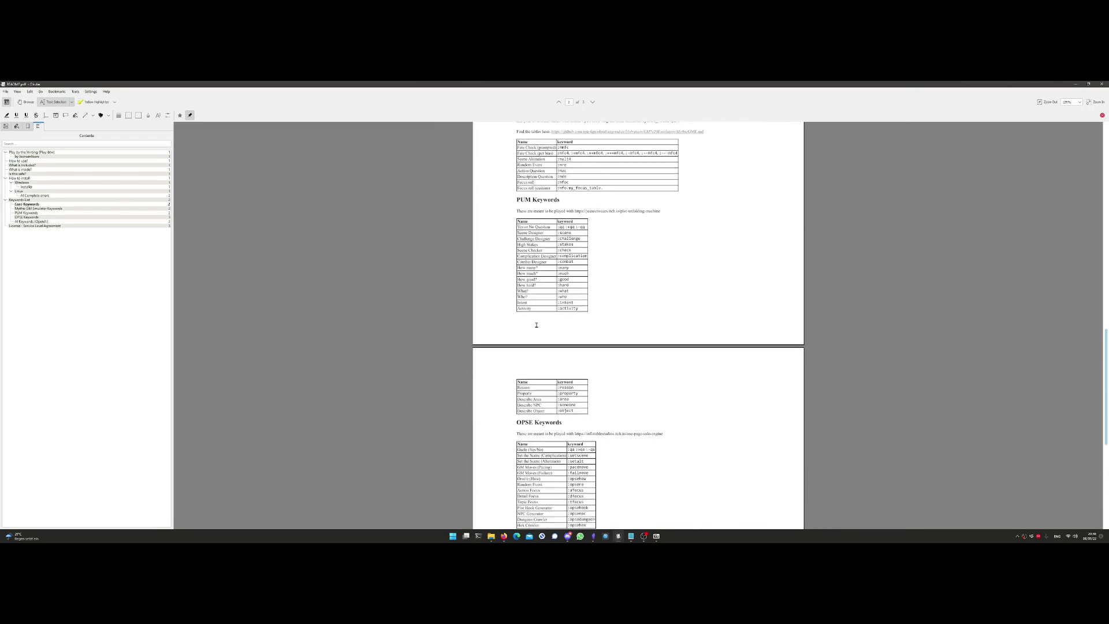
{"action": "scroll", "coordinate": [538, 376], "scroll_direction": "up", "scroll_amount": 7}
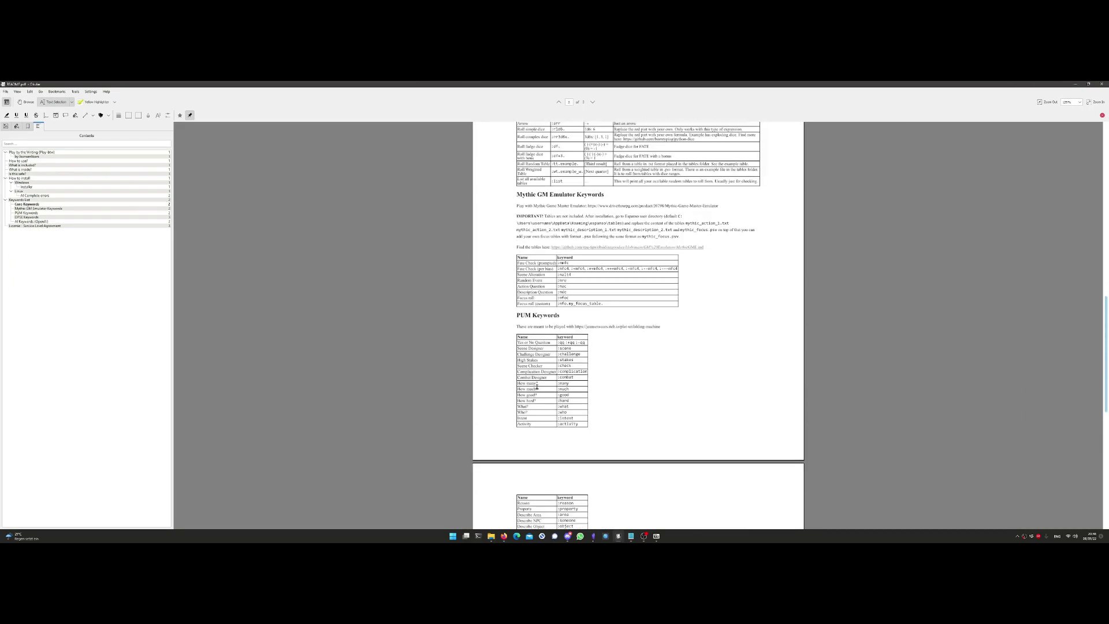
- Close the PDF viewer, enter the tables folder and open mythic_action_1.txt in Kate
{"action": "left_click", "coordinate": [1076, 85]}
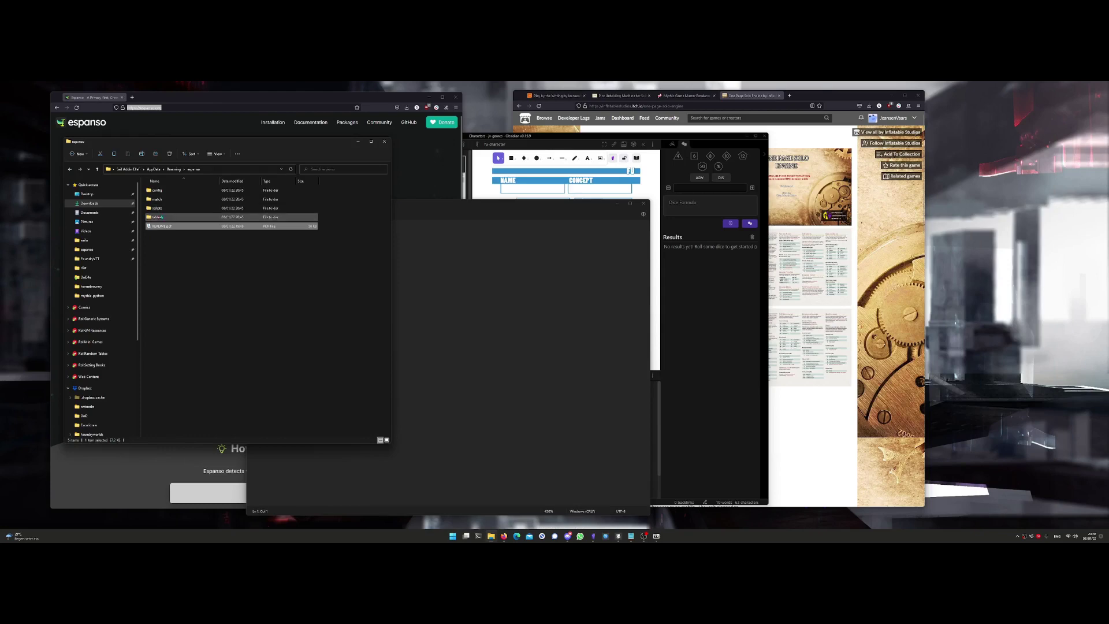
{"action": "left_click", "coordinate": [171, 217]}
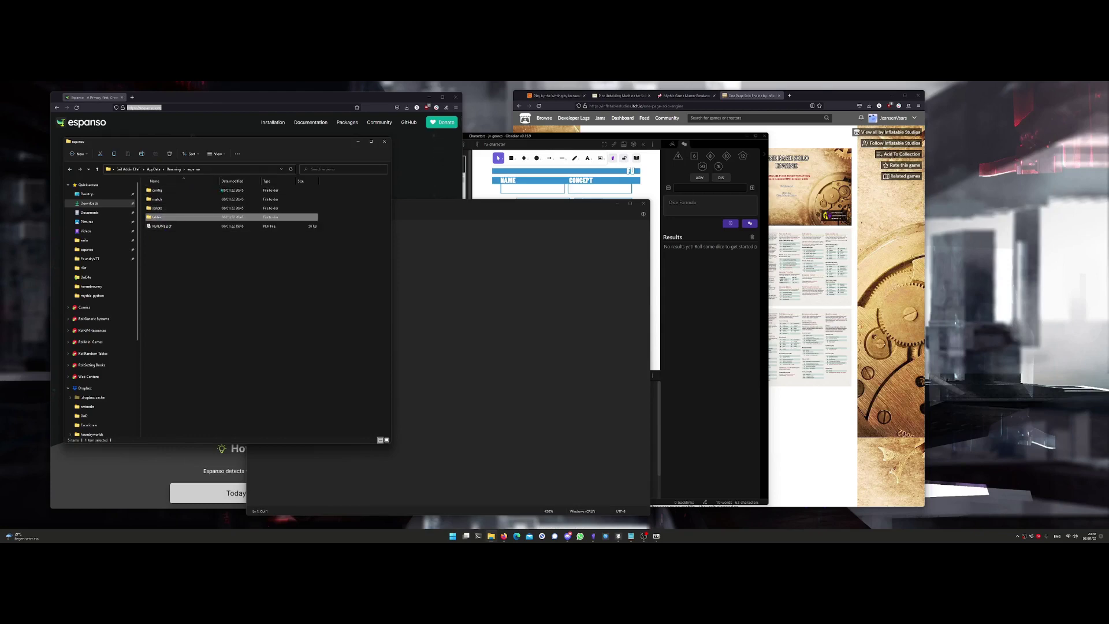
{"action": "double_click", "coordinate": [195, 218]}
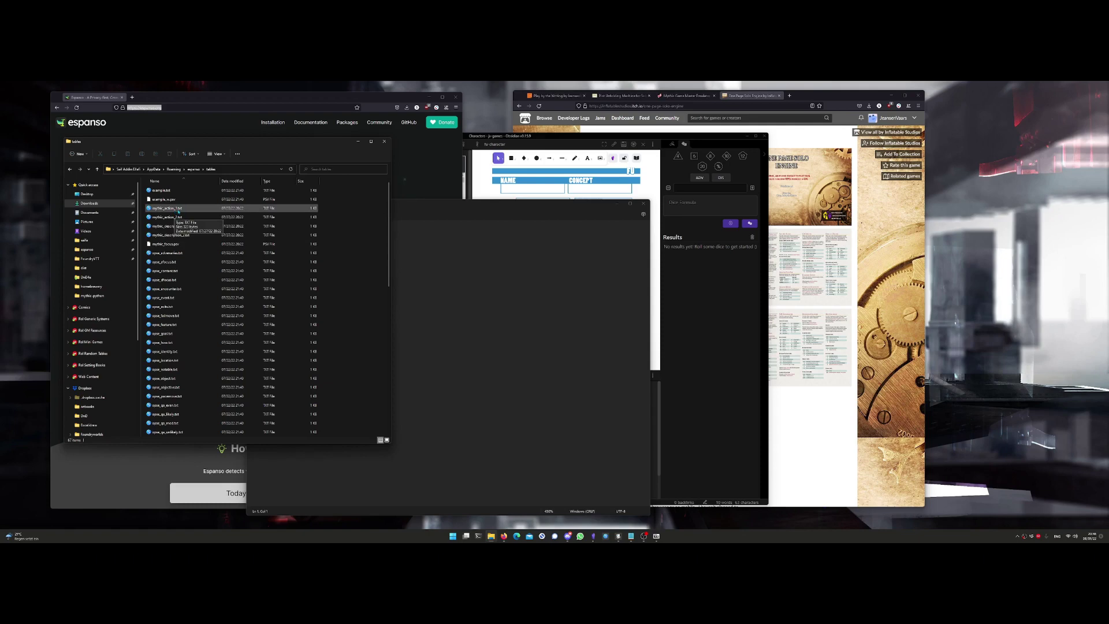
{"action": "left_click", "coordinate": [178, 209]}
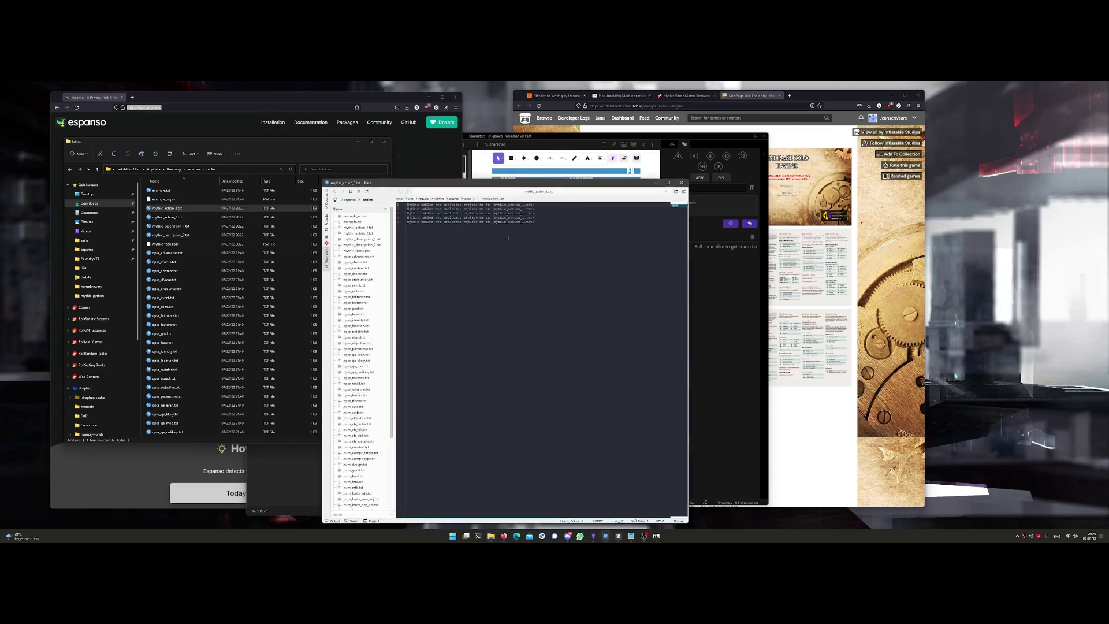
{"action": "scroll", "coordinate": [469, 227], "scroll_direction": "up", "scroll_amount": 2}
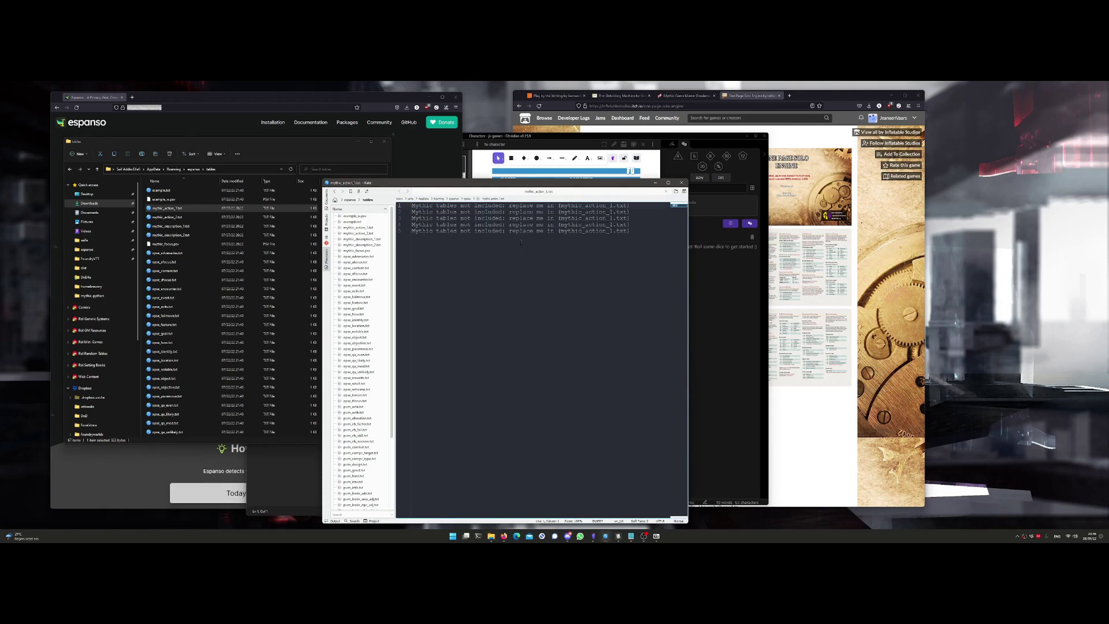
{"action": "left_click_drag", "start_coordinate": [539, 189], "coordinate": [547, 176]}
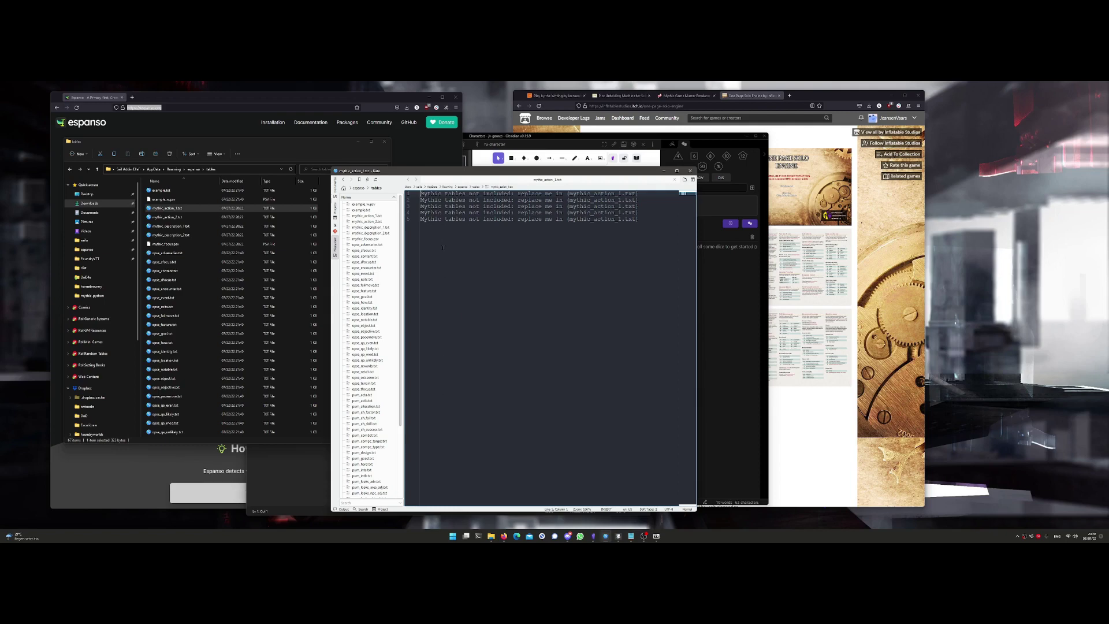
- Open mythic_action_2.txt in Kate as well and arrange the editor window
{"action": "double_click", "coordinate": [199, 217]}
{"action": "scroll", "coordinate": [518, 247], "scroll_direction": "up", "scroll_amount": 6}
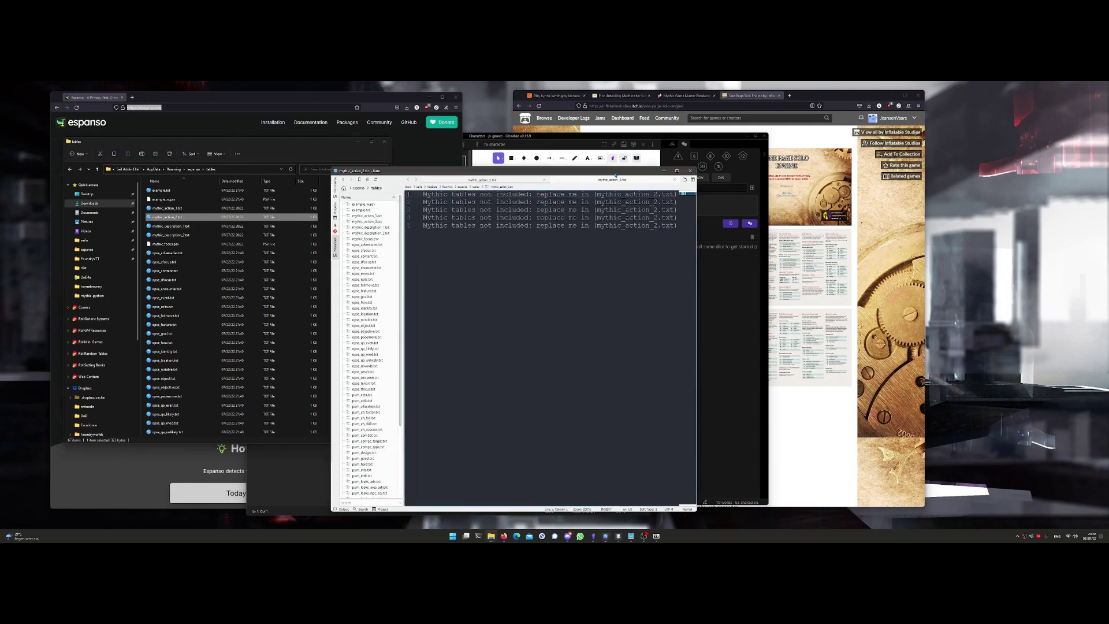
{"action": "left_click_drag", "start_coordinate": [404, 171], "coordinate": [535, 164]}
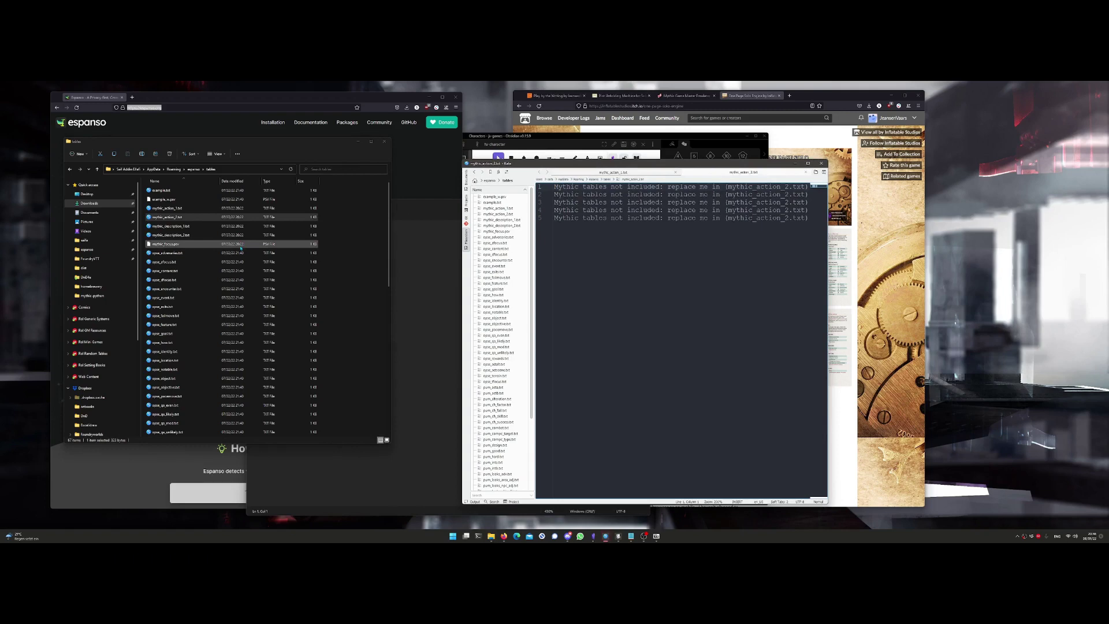
{"action": "key", "text": "alt+Tab"}
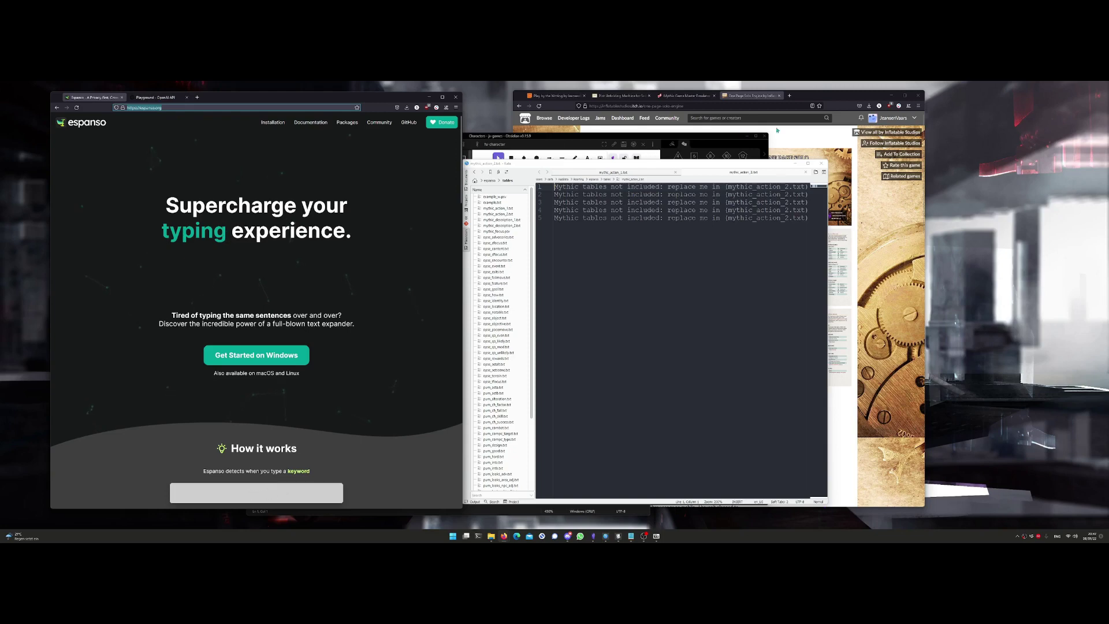
- Copy the OpenAI secret API key from the API keys page, then bring File Explorer back to the espanso folder
{"action": "key", "text": "alt+Tab"}
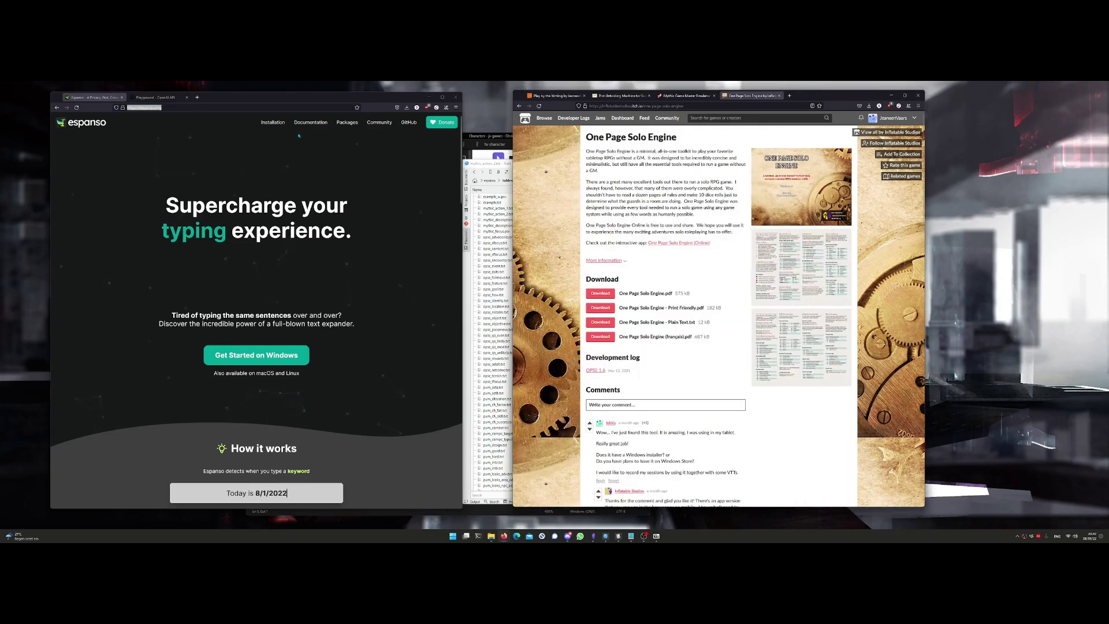
{"action": "left_click", "coordinate": [155, 97]}
{"action": "left_click", "coordinate": [242, 231]}
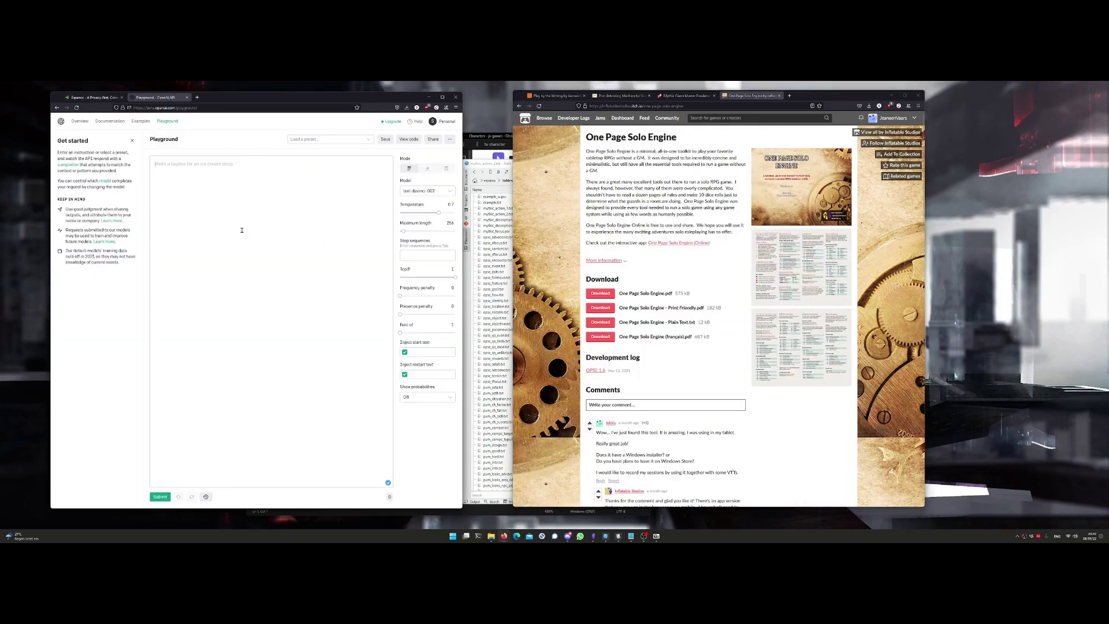
{"action": "left_click", "coordinate": [447, 121]}
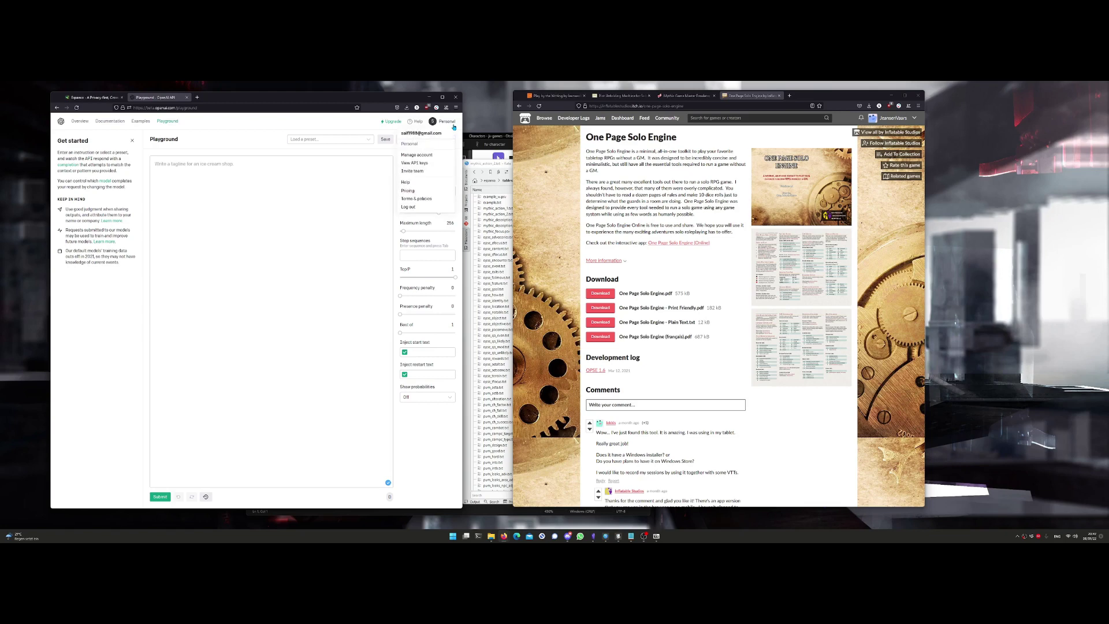
{"action": "left_click", "coordinate": [423, 167]}
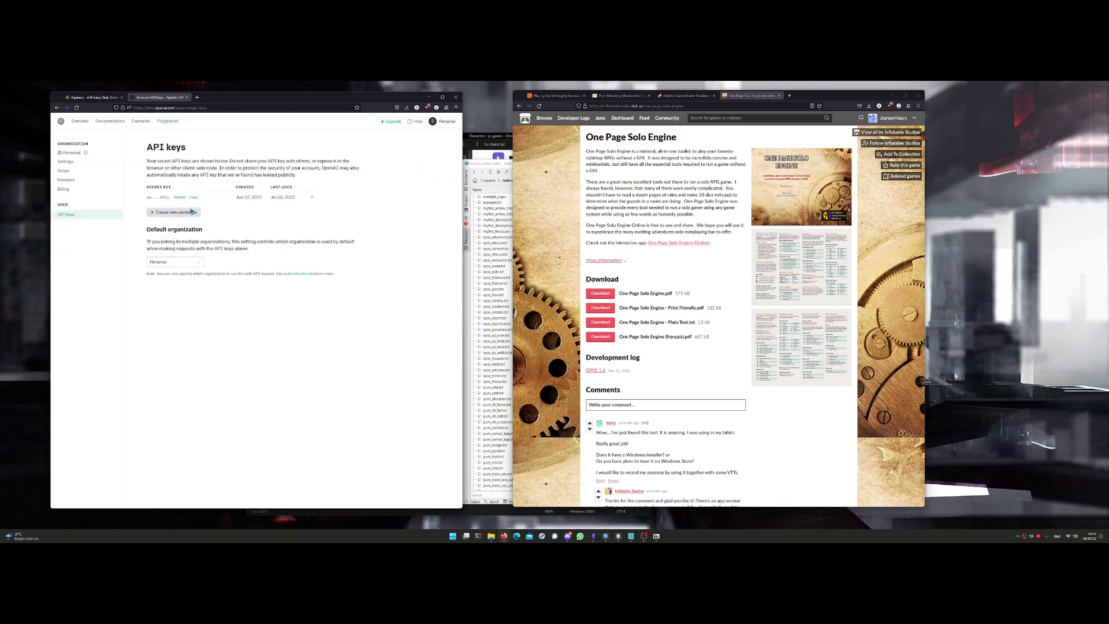
{"action": "left_click", "coordinate": [194, 198]}
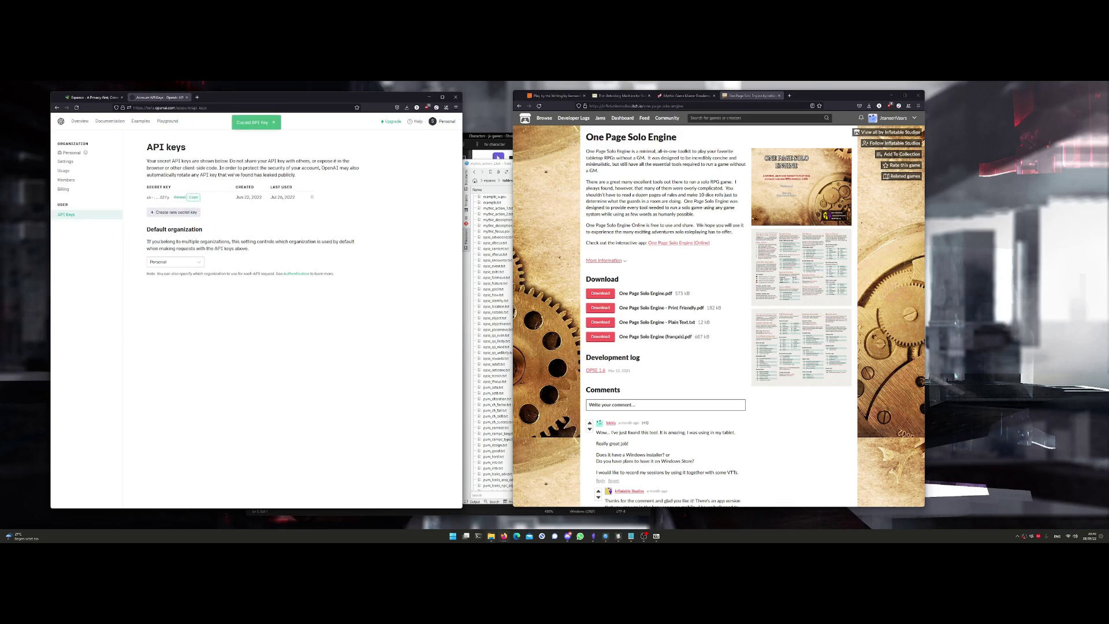
{"action": "left_click", "coordinate": [491, 537]}
{"action": "left_click", "coordinate": [194, 169]}
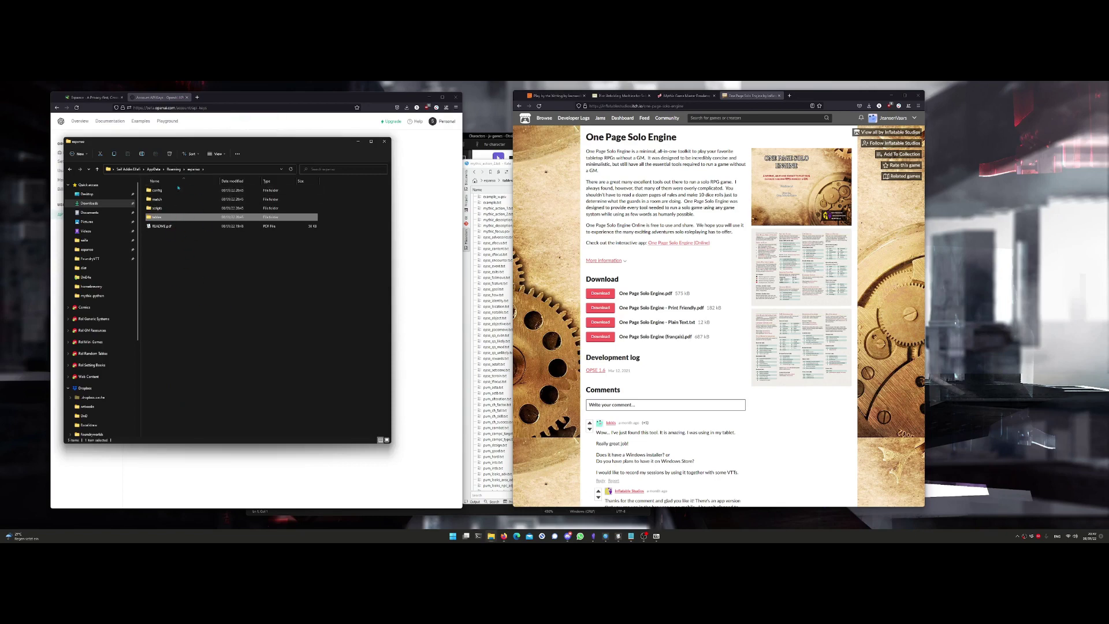
- Open config/openai.txt in the Kate editor
{"action": "double_click", "coordinate": [161, 190]}
{"action": "left_click", "coordinate": [165, 199]}
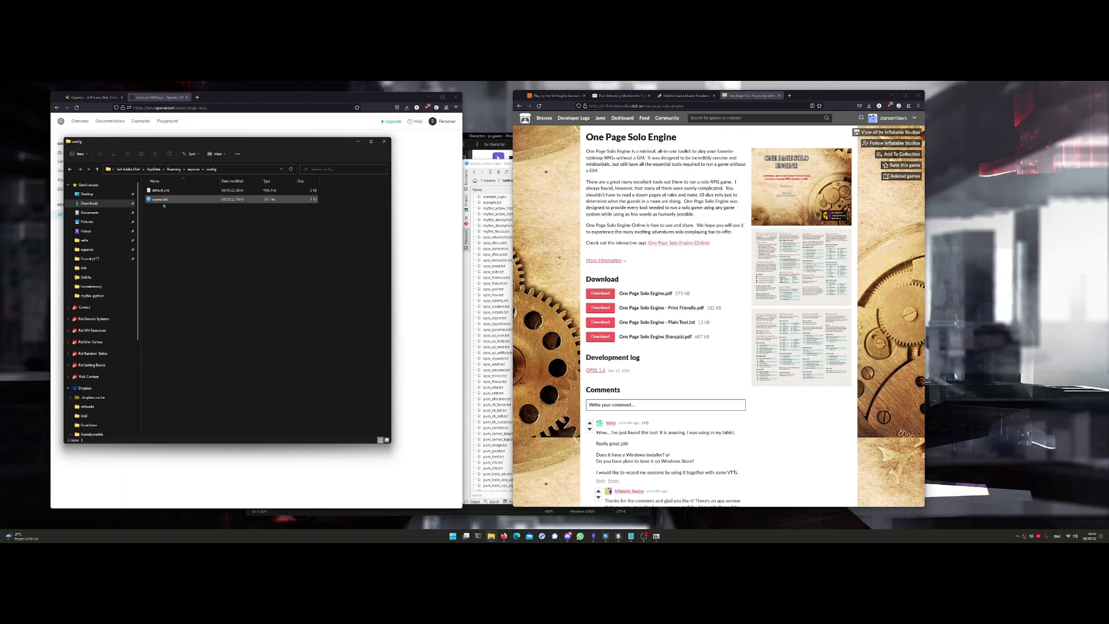
{"action": "left_click", "coordinate": [161, 200]}
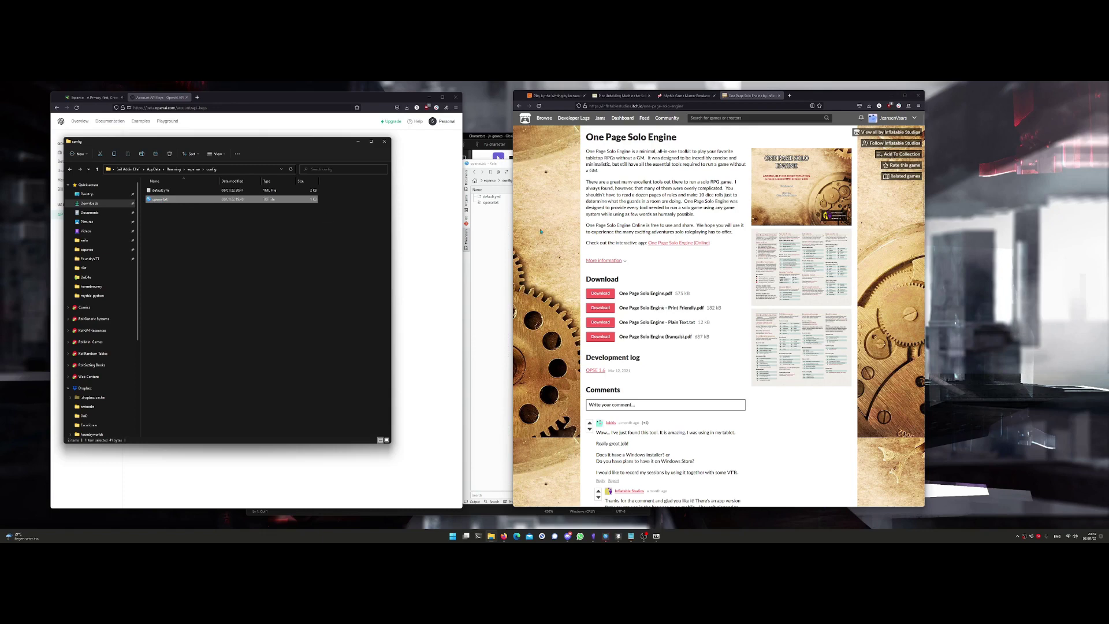
{"action": "left_click", "coordinate": [605, 537]}
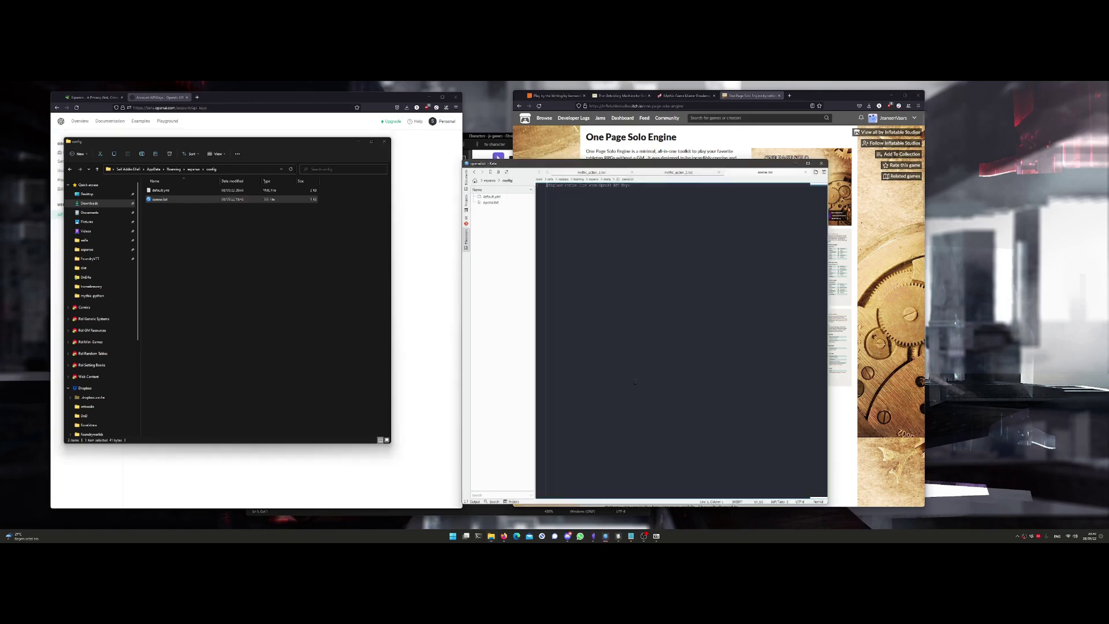
- Replace the placeholder line with the OpenAI API key, save, and close Kate
{"action": "key", "text": "super"}
{"action": "key", "text": "super"}
{"action": "scroll", "coordinate": [650, 325], "scroll_direction": "up", "scroll_amount": 5}
{"action": "key", "text": "End"}
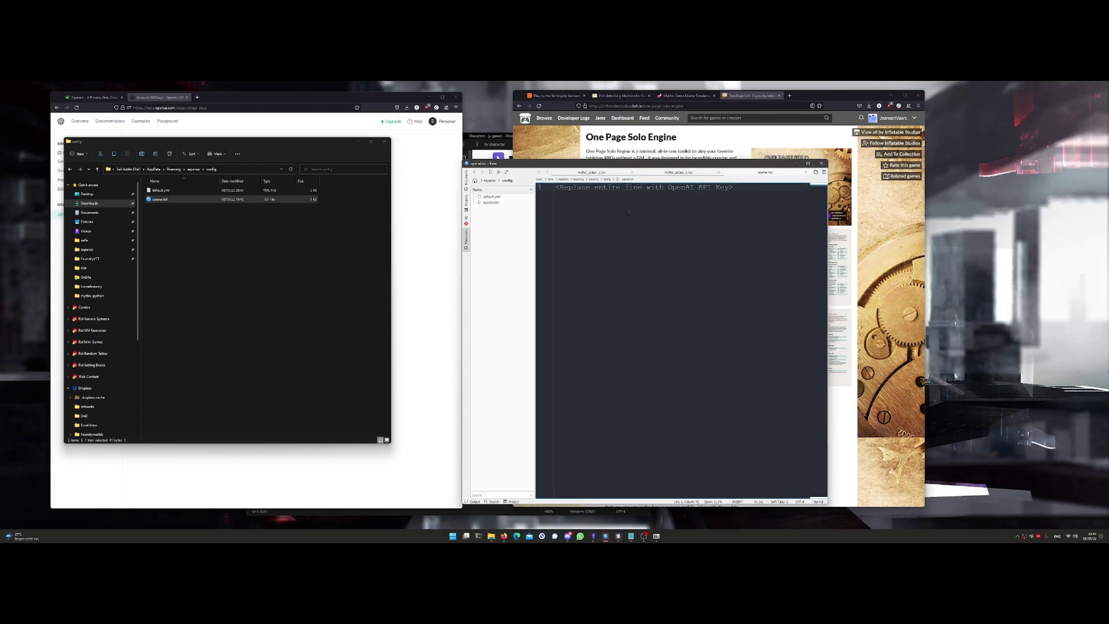
{"action": "left_click_drag", "start_coordinate": [623, 167], "coordinate": [372, 159]}
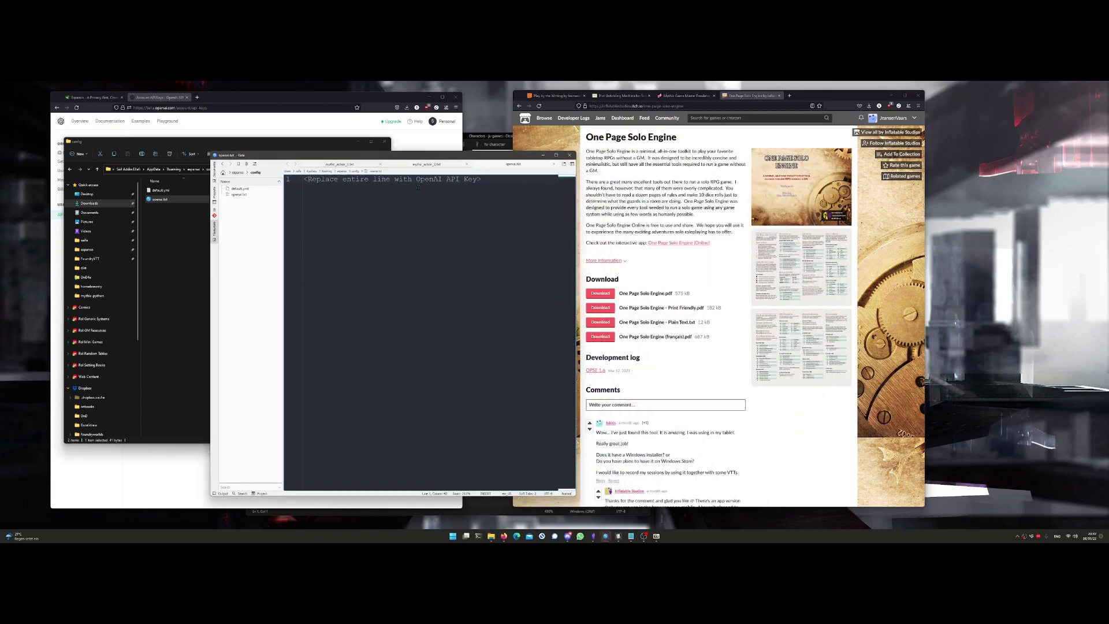
{"action": "left_click_drag", "start_coordinate": [509, 182], "coordinate": [292, 178]}
{"action": "key", "text": "BackSpace"}
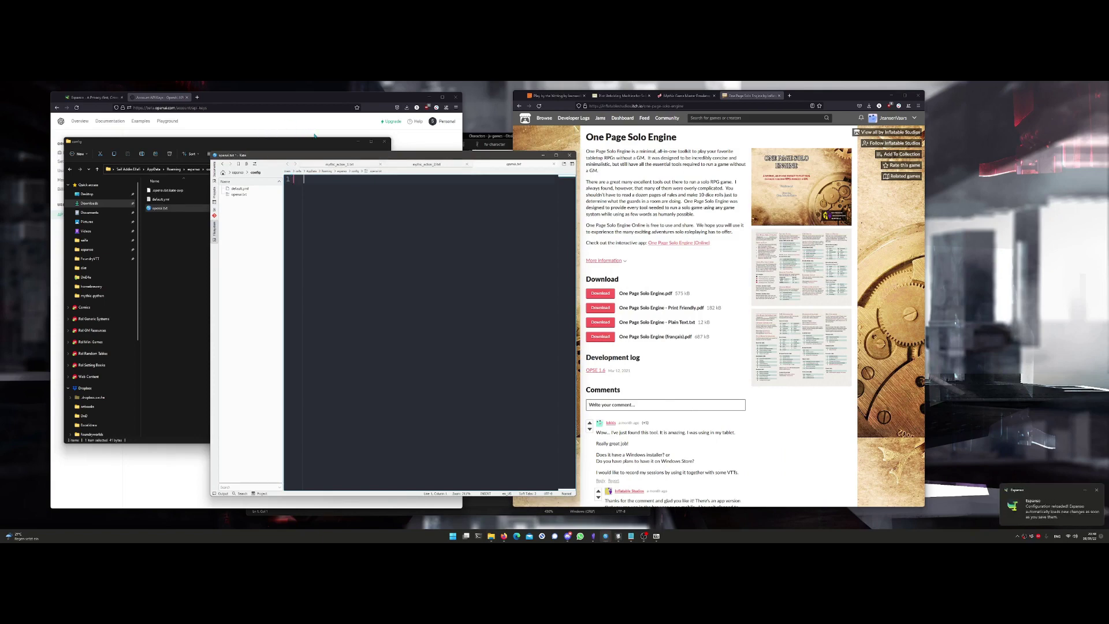
{"action": "key", "text": "ctrl+q"}
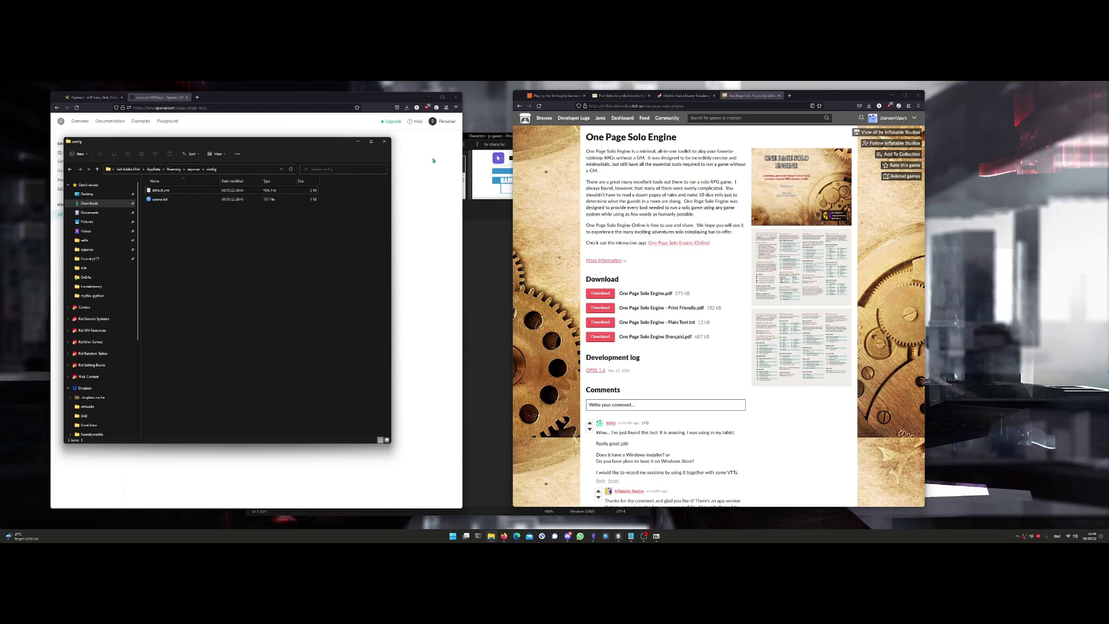
- Write the opening about princess Jana, the king of Jumal's daughter, and expand :aicomplete below it
{"action": "type", "text": "Jan"}
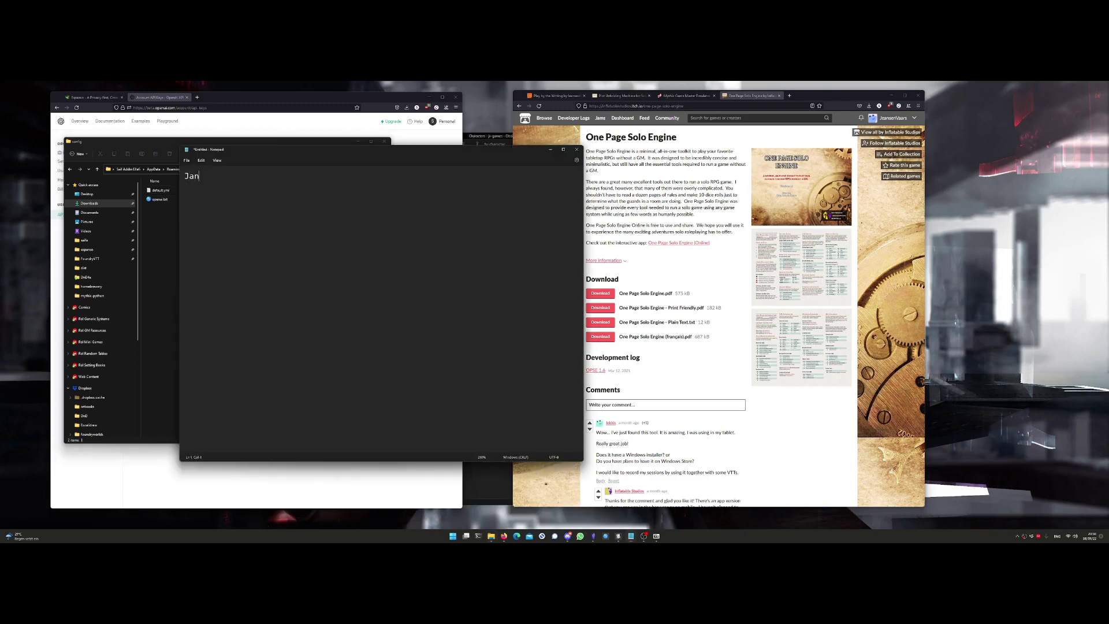
{"action": "type", "text": "a was a beautiful princess, she "}
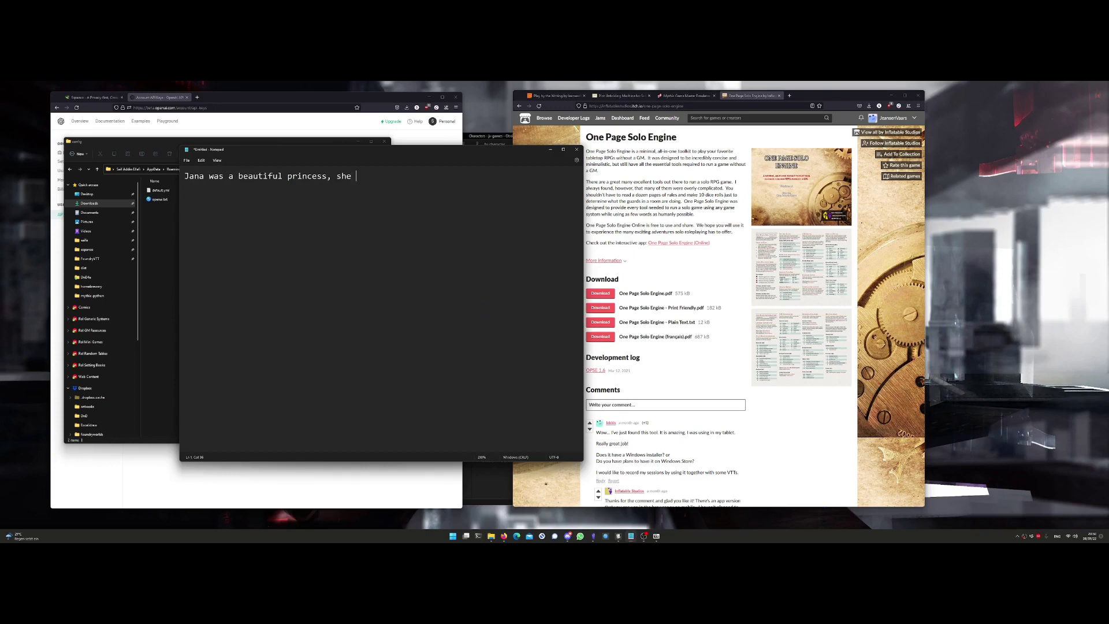
{"action": "type", "text": "had long hair, and her father was the king"}
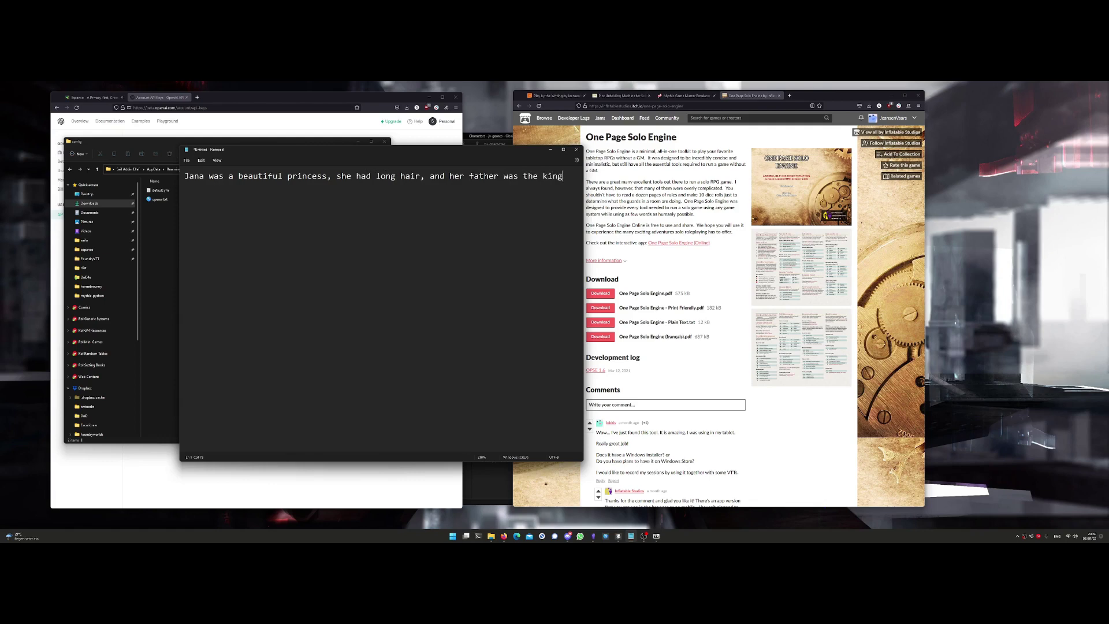
{"action": "type", "text": " of Jumal"}
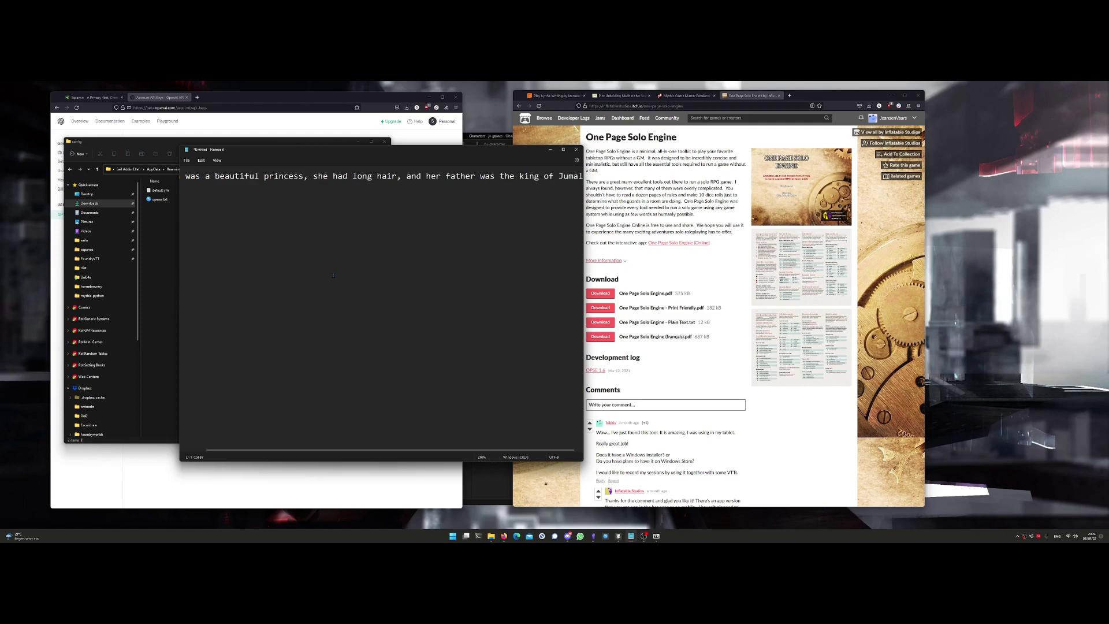
{"action": "key", "text": "ctrl+a"}
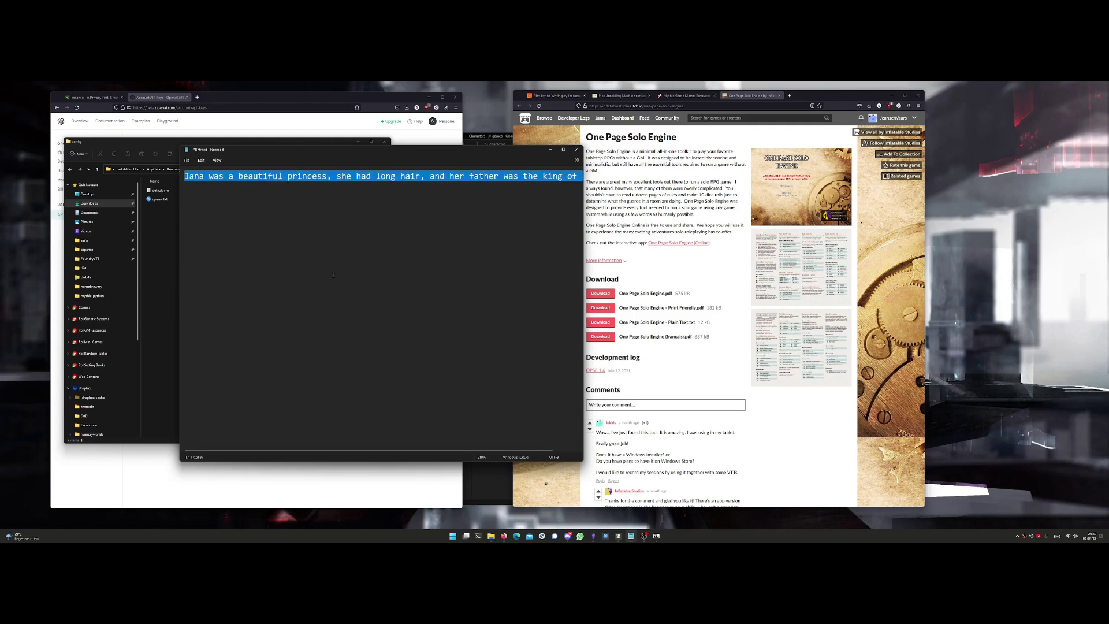
{"action": "key", "text": "End"}
{"action": "key", "text": "Return"}
{"action": "key", "text": "Return"}
{"action": "type", "text": ":aic"}
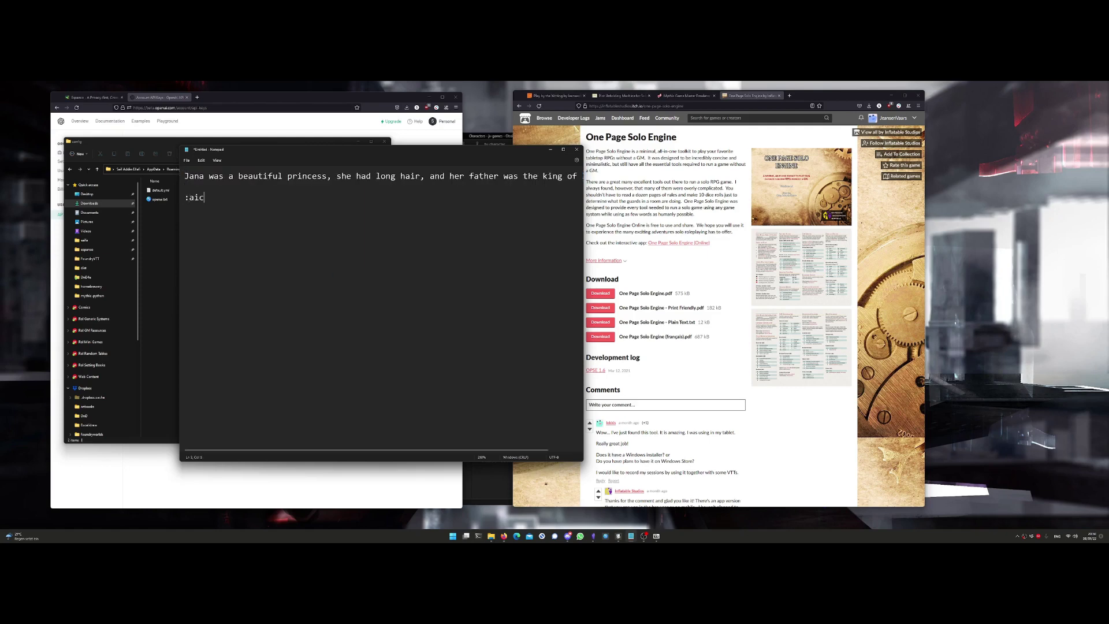
{"action": "type", "text": "omplete"}
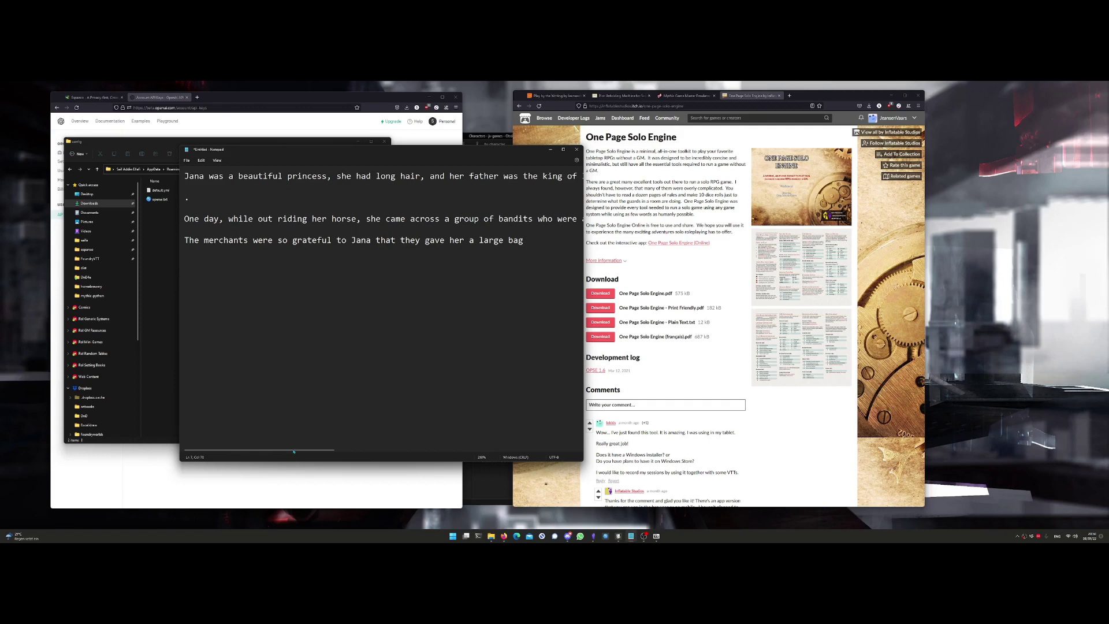
{"action": "left_click_drag", "start_coordinate": [294, 452], "coordinate": [240, 452]}
{"action": "scroll", "coordinate": [248, 336], "scroll_direction": "down", "scroll_amount": 2}
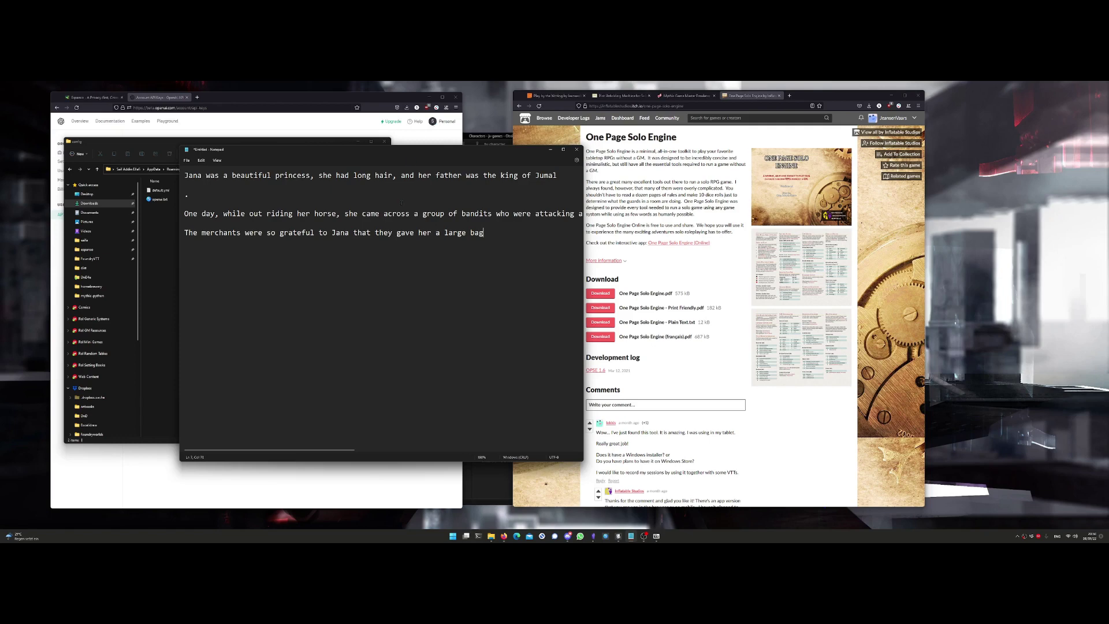
{"action": "key", "text": "ctrl+minus"}
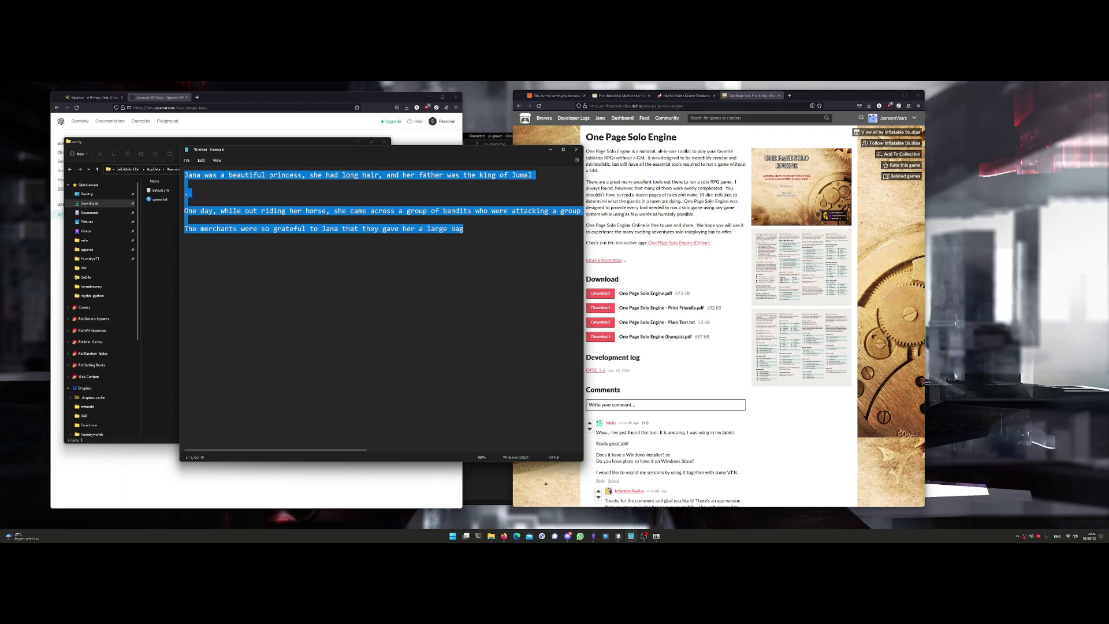
- Show the Play by the Writing itch.io tab beside the Espanso homepage with its ':date' demo
{"action": "left_click", "coordinate": [232, 105]}
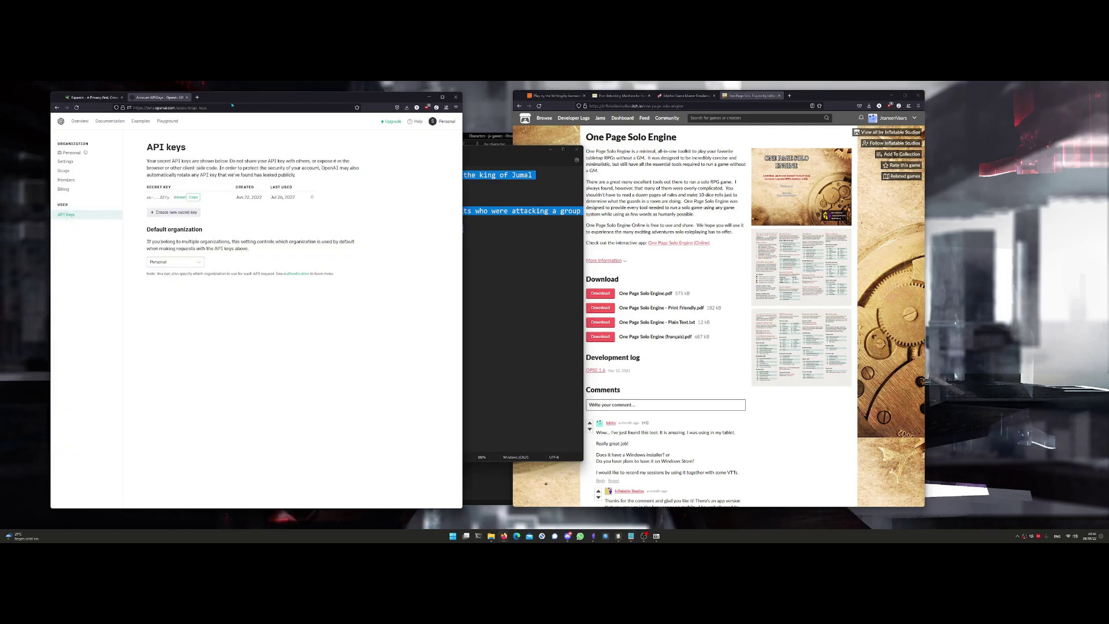
{"action": "left_click", "coordinate": [717, 287]}
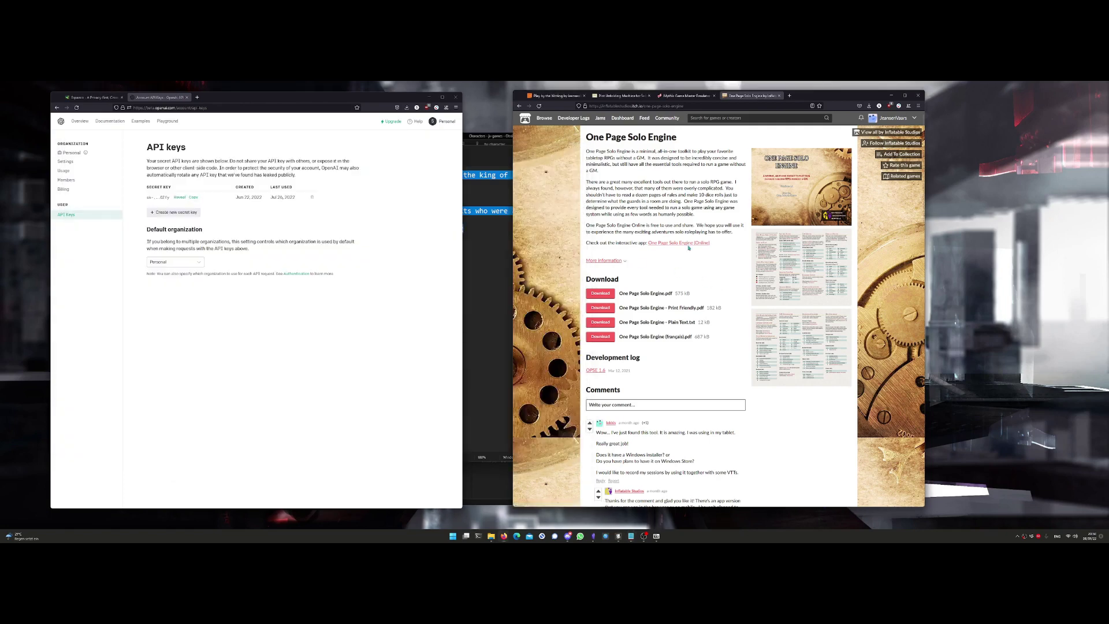
{"action": "scroll", "coordinate": [670, 303], "scroll_direction": "down", "scroll_amount": 2}
{"action": "scroll", "coordinate": [673, 307], "scroll_direction": "up", "scroll_amount": 2}
{"action": "key", "text": "ctrl+Tab"}
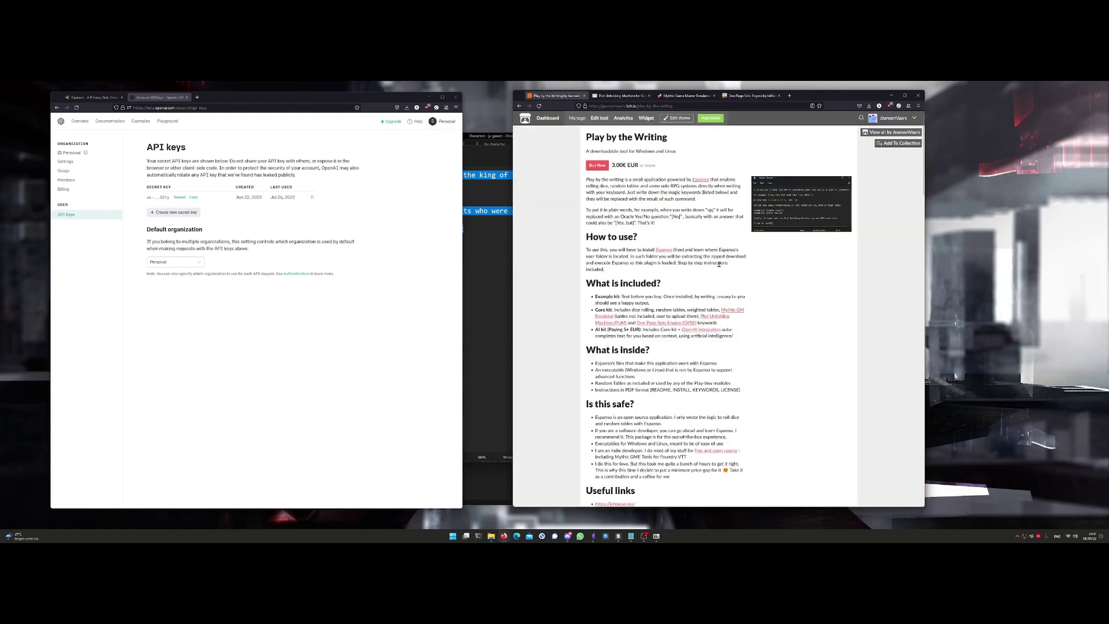
{"action": "left_click", "coordinate": [93, 97]}
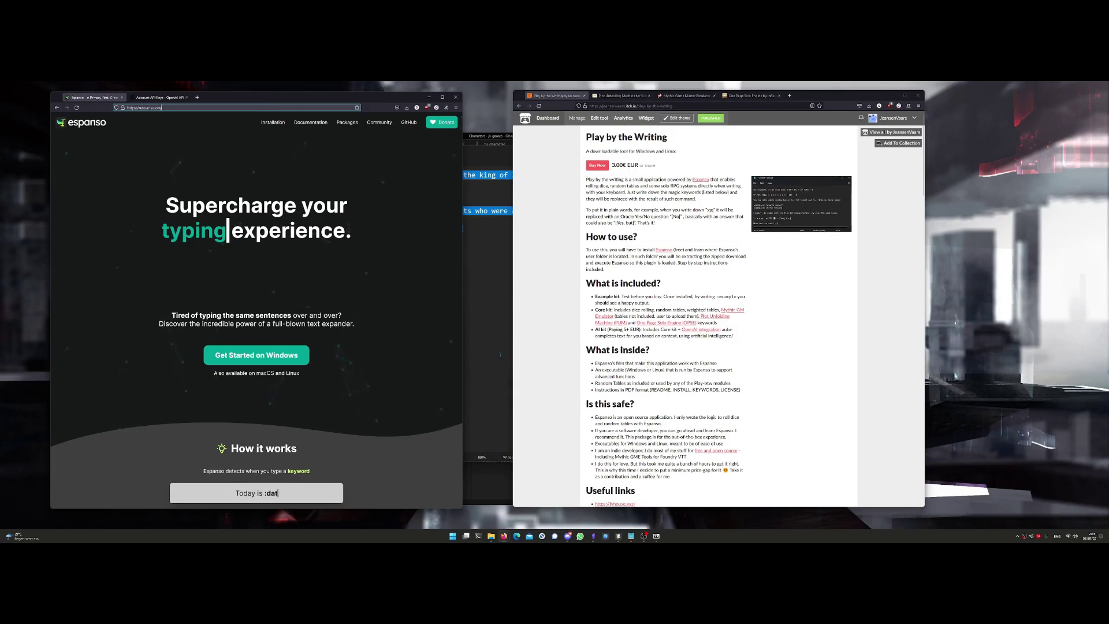
{"action": "scroll", "coordinate": [692, 362], "scroll_direction": "down", "scroll_amount": 3}
{"action": "scroll", "coordinate": [662, 312], "scroll_direction": "up", "scroll_amount": 3}
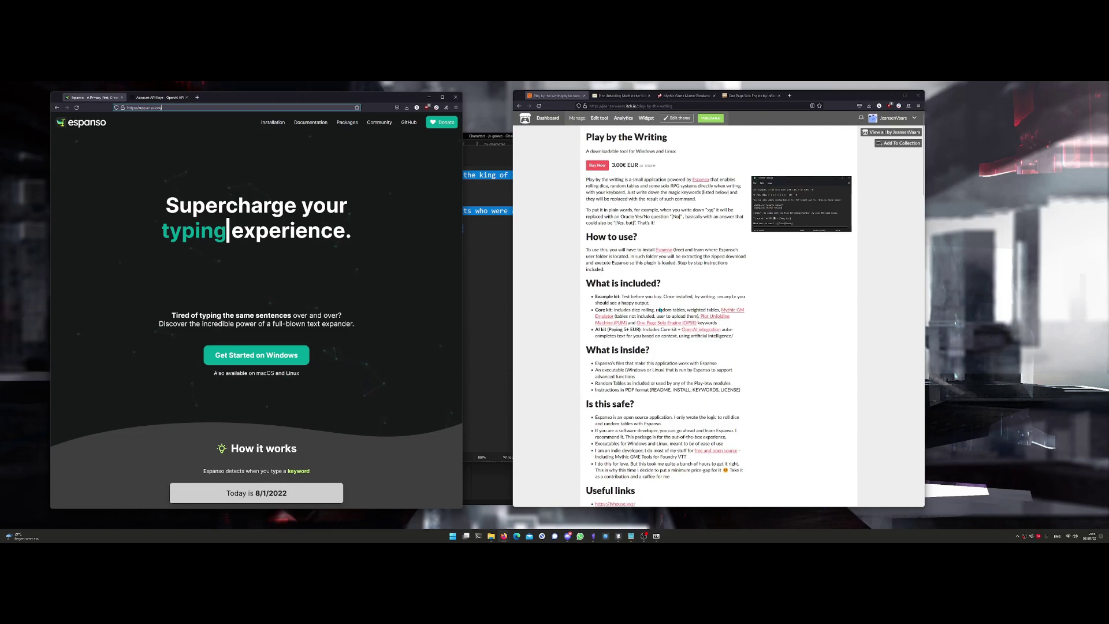